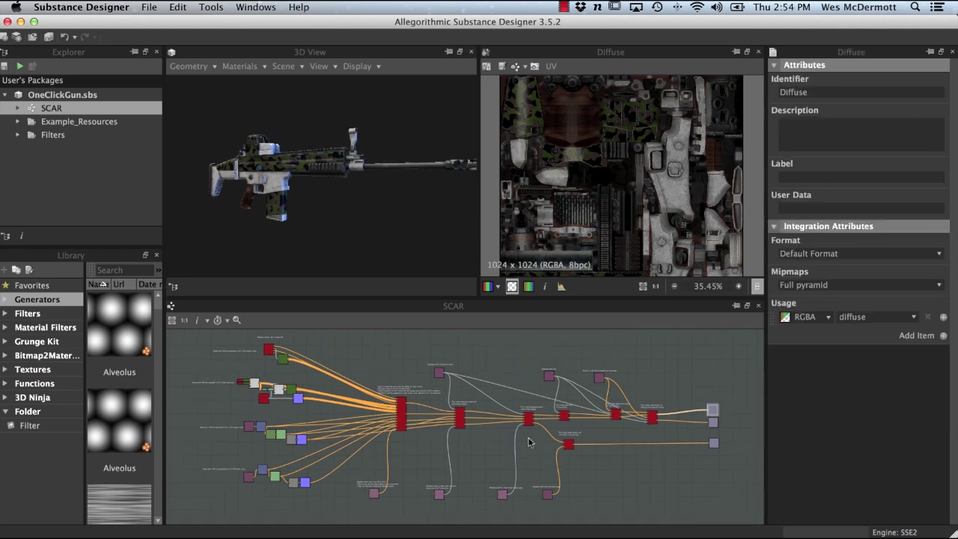
# Select and pan across the left-hand material groups and the red node chain to inspect them
pyautogui.moveTo(188, 340); pyautogui.dragTo(310, 500)
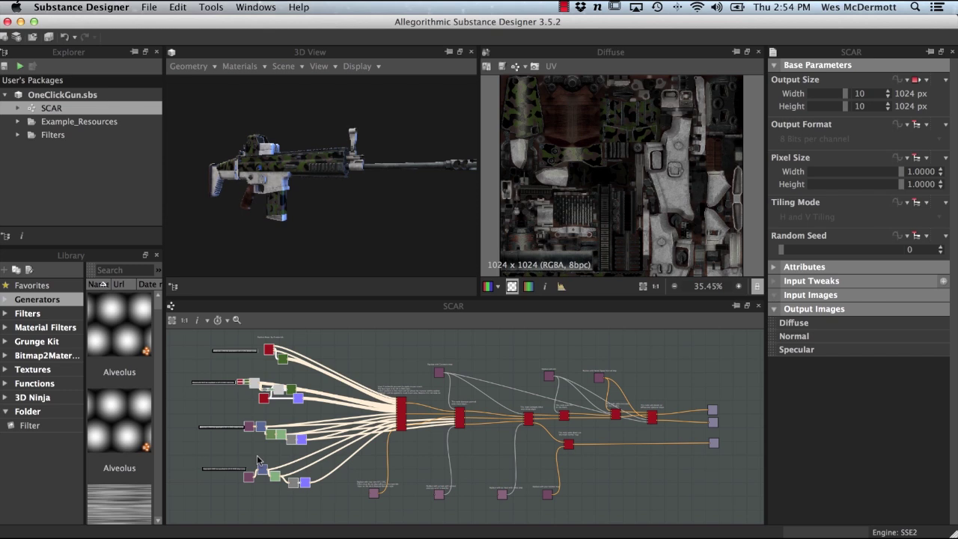
pyautogui.click(231, 455)
pyautogui.scroll(3, 270, 458)
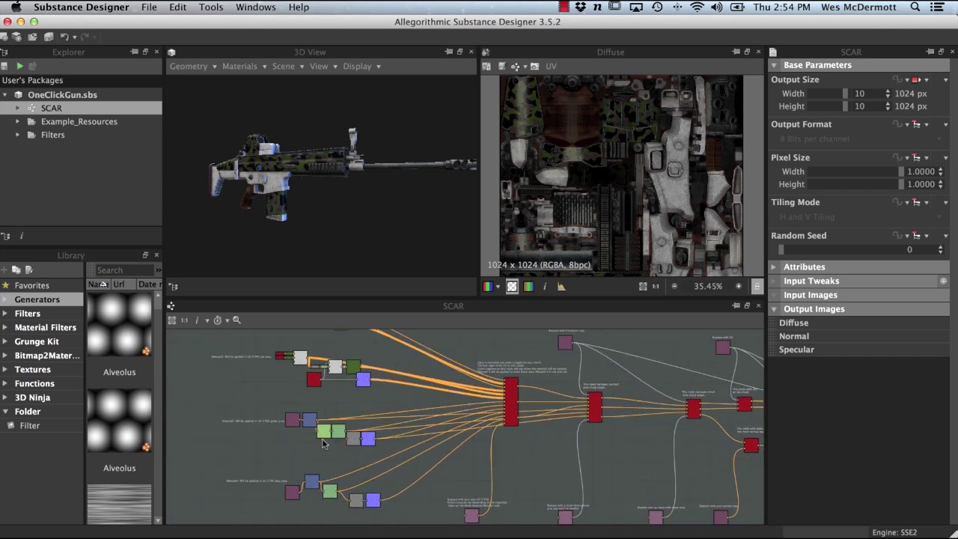
pyautogui.moveTo(306, 427); pyautogui.dragTo(341, 460, button='middle')
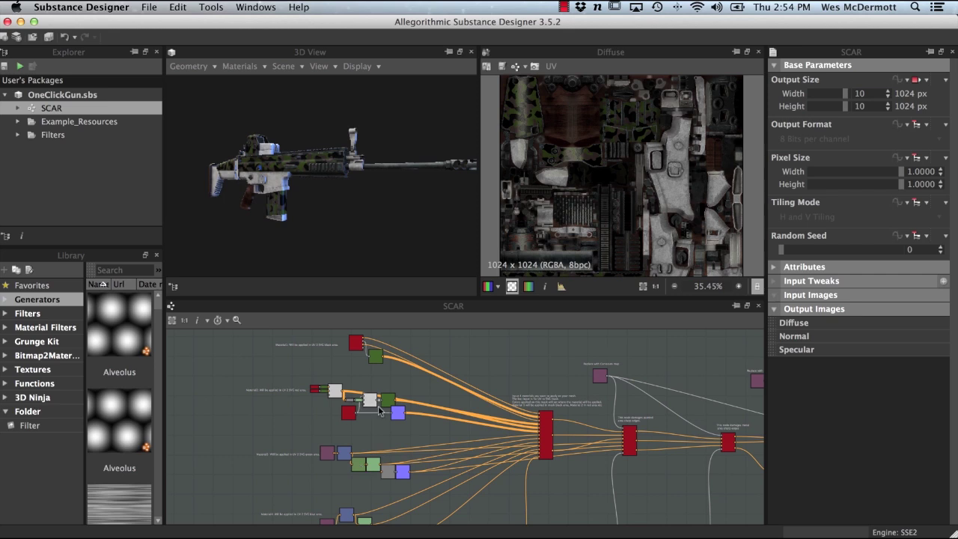
pyautogui.scroll(1, 442, 422)
pyautogui.scroll(-3, 452, 430)
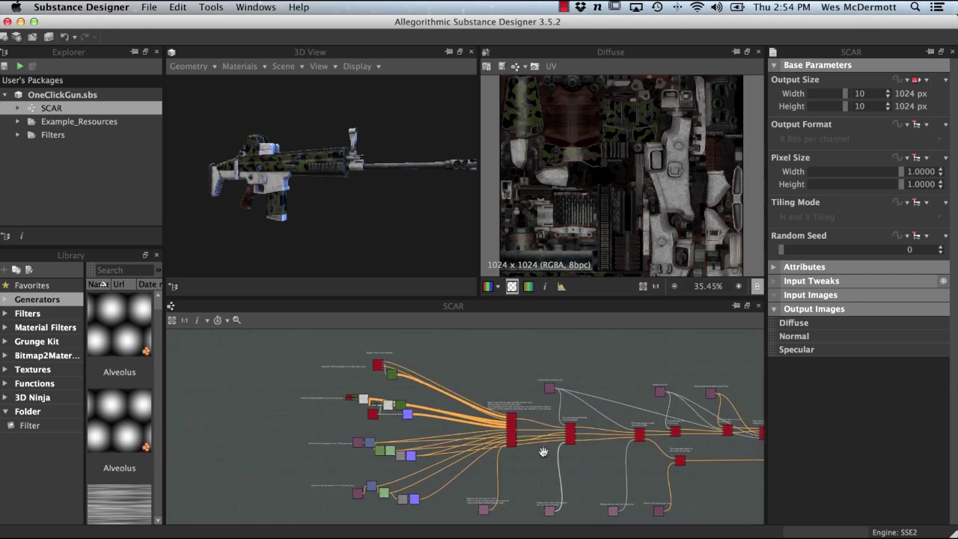
pyautogui.moveTo(545, 451); pyautogui.dragTo(400, 445, button='middle')
pyautogui.moveTo(624, 404); pyautogui.dragTo(349, 452)
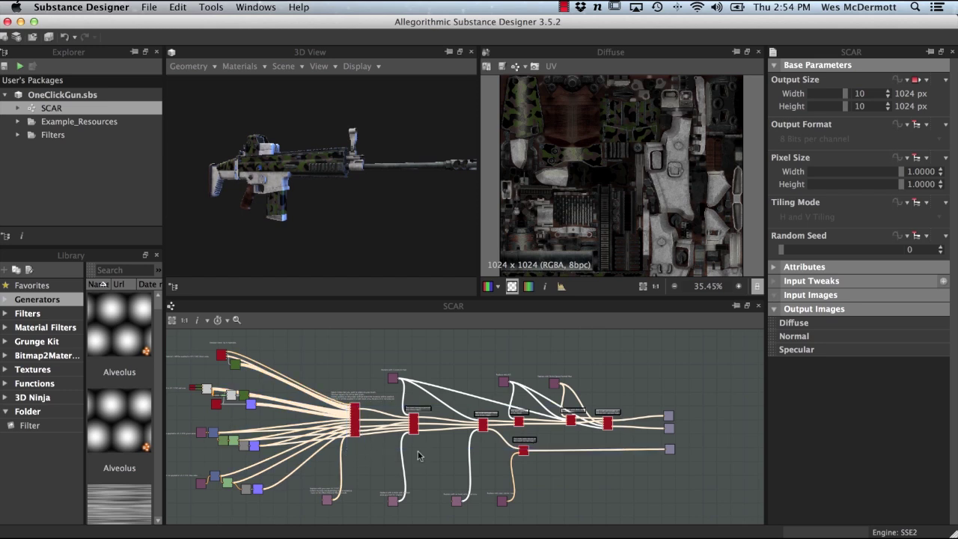
pyautogui.click(536, 486)
pyautogui.scroll(1, 541, 482)
pyautogui.moveTo(541, 482); pyautogui.dragTo(374, 447, button='middle')
pyautogui.scroll(1, 543, 446)
# Select the four pink input nodes and nudge the top output node slightly up
pyautogui.moveTo(414, 483); pyautogui.dragTo(592, 430)
pyautogui.scroll(2, 626, 400)
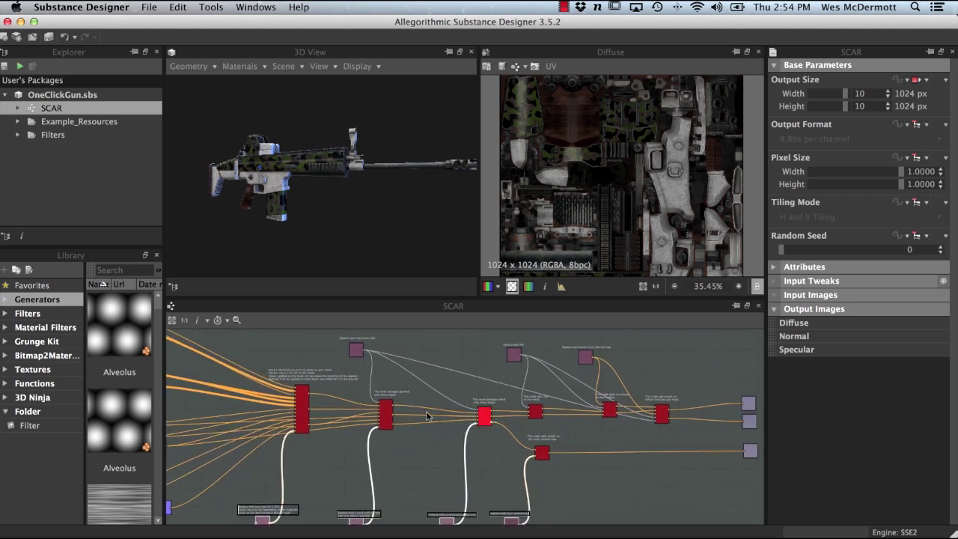
pyautogui.scroll(1, 606, 419)
pyautogui.moveTo(605, 419); pyautogui.dragTo(455, 416, button='middle')
pyautogui.scroll(-1, 620, 388)
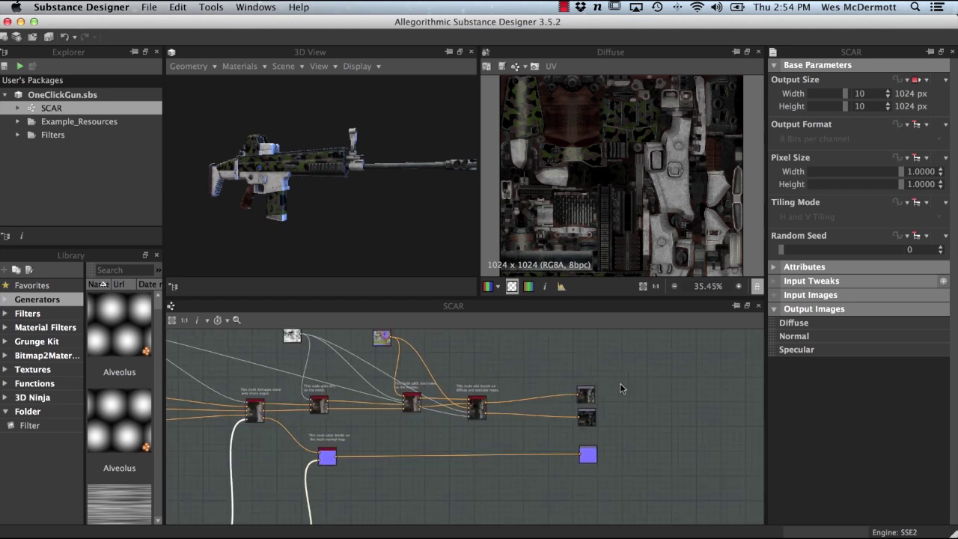
pyautogui.click(585, 393)
pyautogui.moveTo(585, 393); pyautogui.dragTo(599, 378)
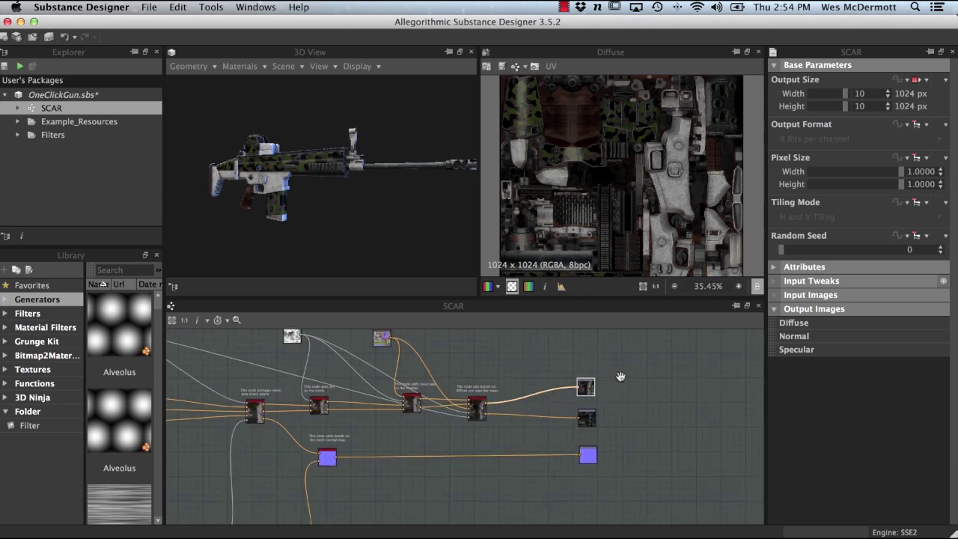
# Preview the Specular output map, then the Normal output map
pyautogui.moveTo(621, 376); pyautogui.dragTo(628, 395, button='middle')
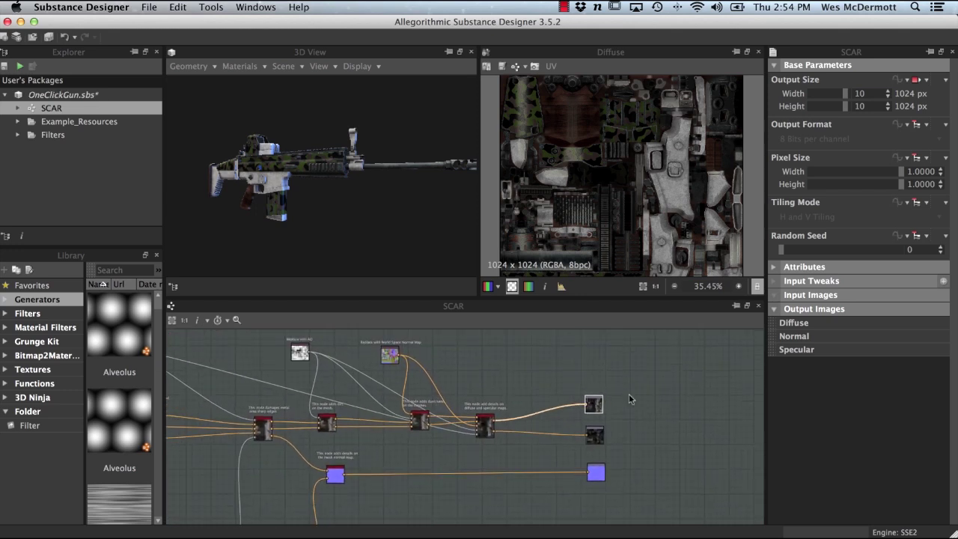
pyautogui.click(595, 437)
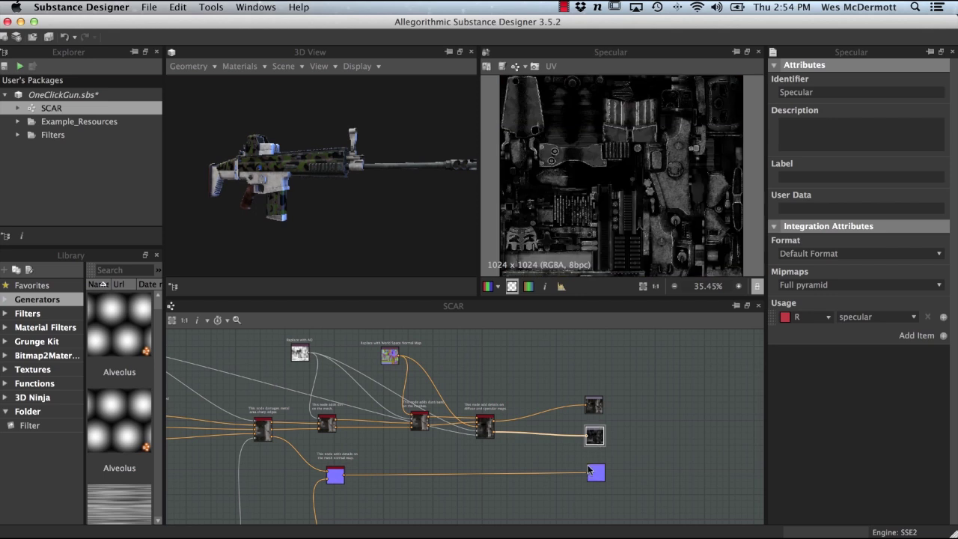
pyautogui.click(595, 473)
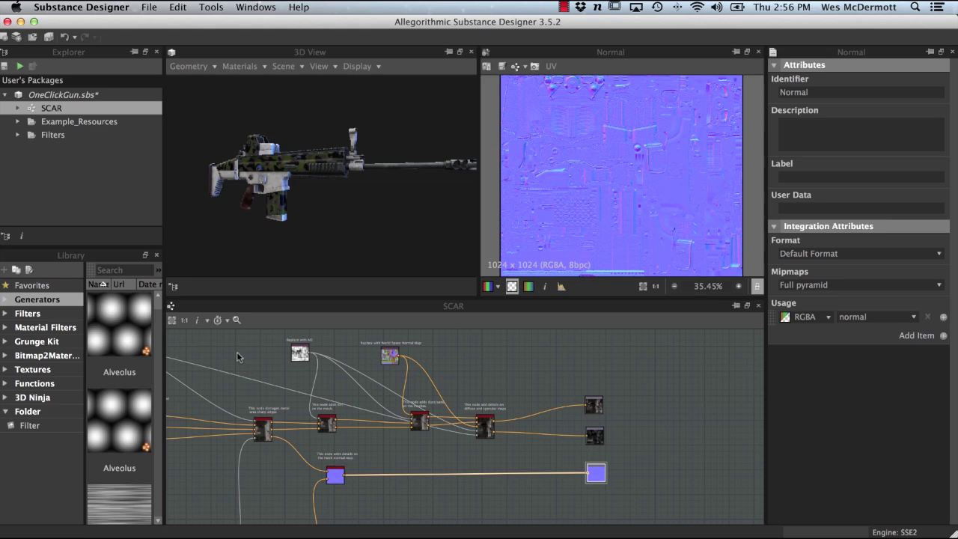
# Pan through the Material2, Material3 and Material4 node groups down to the mask input nodes
pyautogui.hscroll(-10, 449, 426)
pyautogui.scroll(5, 340, 413)
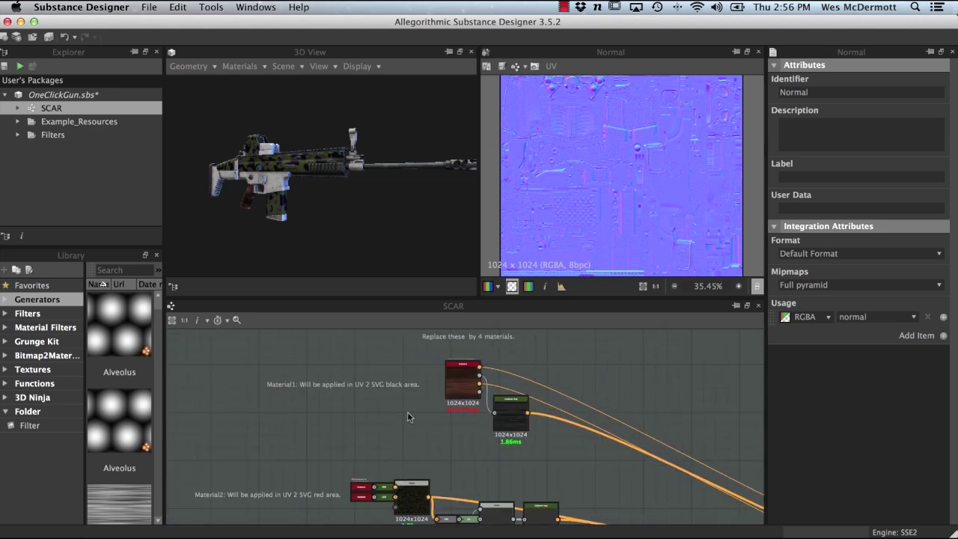
pyautogui.scroll(3, 407, 413)
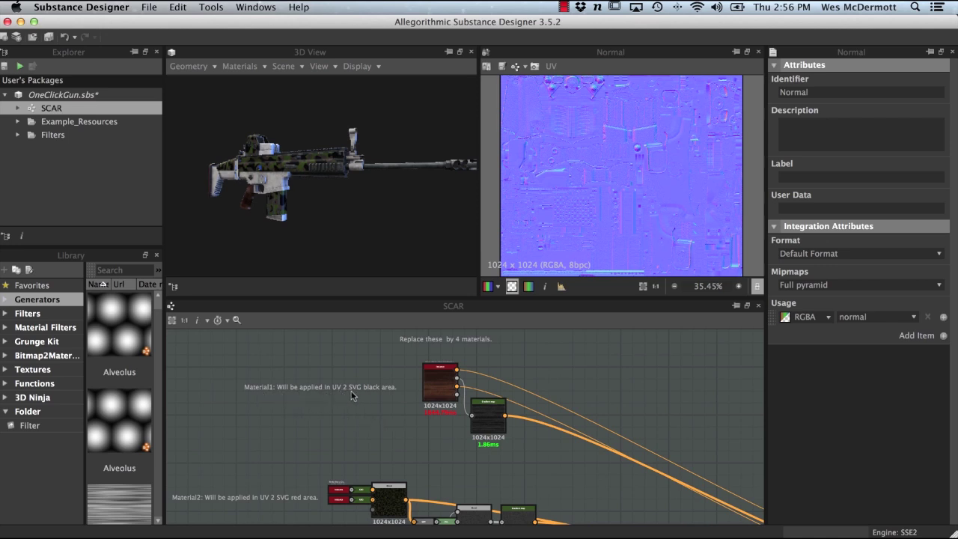
pyautogui.moveTo(396, 432); pyautogui.dragTo(518, 342, button='middle')
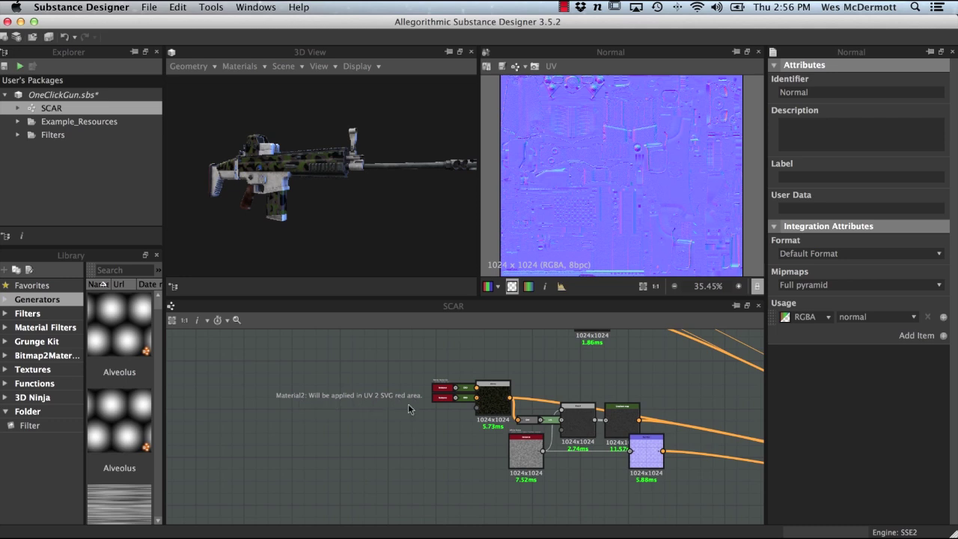
pyautogui.moveTo(440, 481); pyautogui.dragTo(350, 401, button='middle')
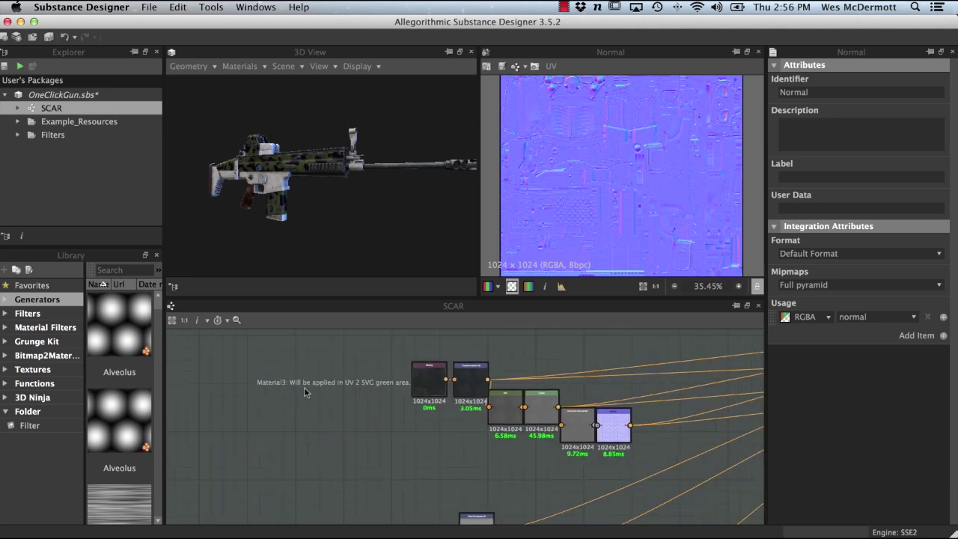
pyautogui.moveTo(402, 445); pyautogui.dragTo(374, 402, button='middle')
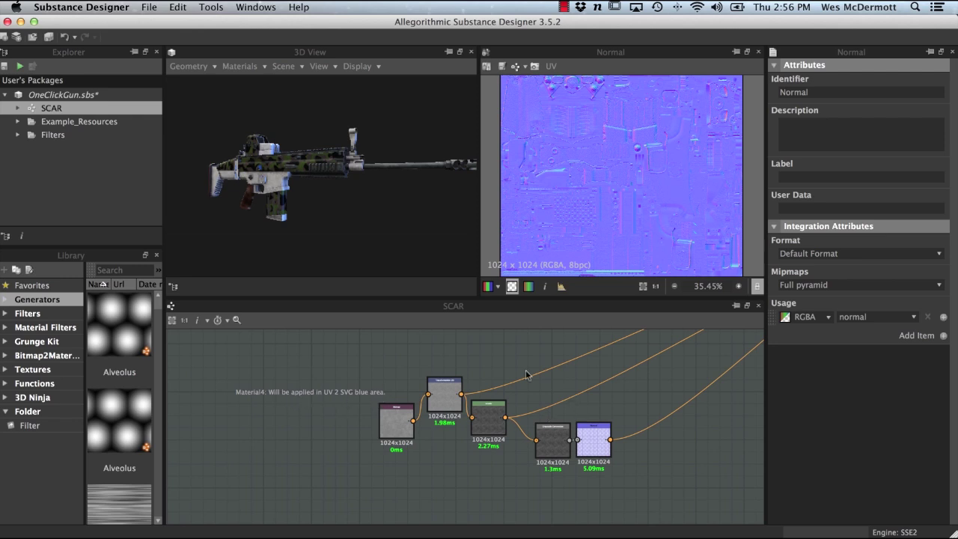
pyautogui.scroll(-6, 526, 374)
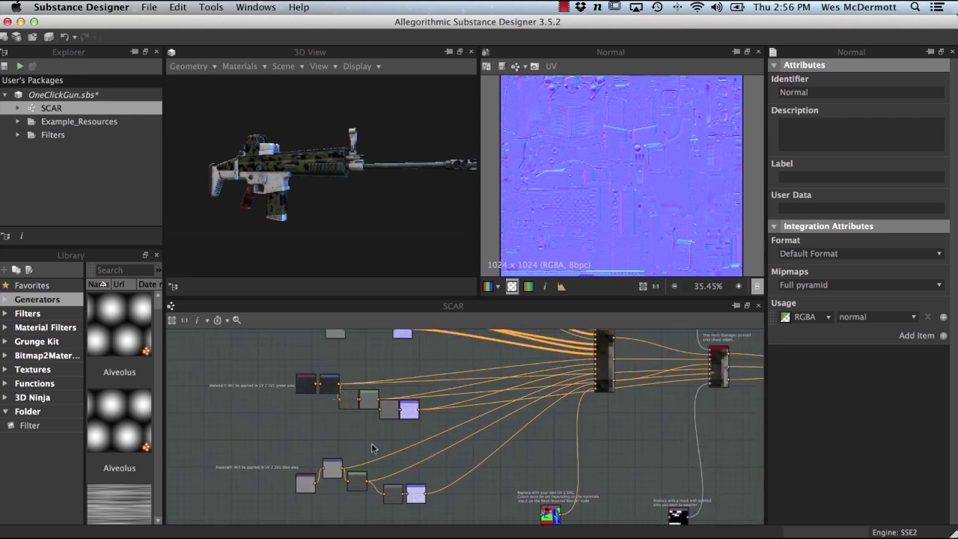
pyautogui.moveTo(368, 352); pyautogui.dragTo(512, 410, button='middle')
# Preview the UV SVG mask in enlarged 2D/3D views, then switch to Maya and orbit the rifle
pyautogui.doubleClick(429, 464)
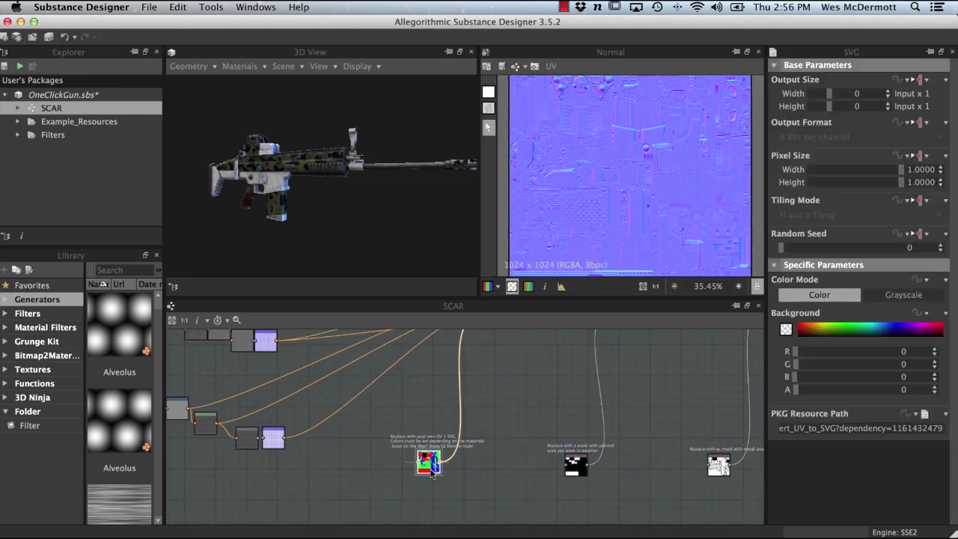
pyautogui.moveTo(484, 301); pyautogui.dragTo(490, 360)
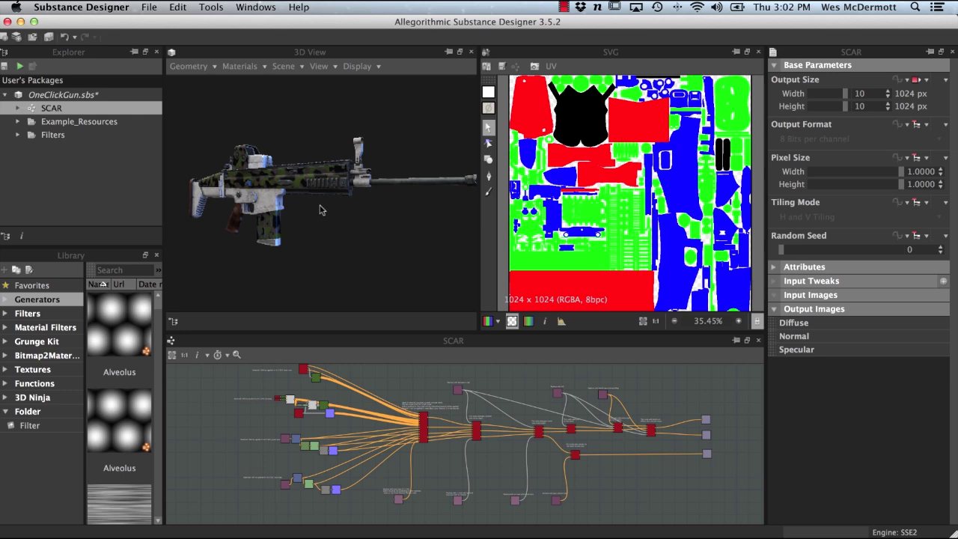
pyautogui.press('super+Tab')
pyautogui.click(502, 283)
pyautogui.keyDown('alt'); pyautogui.moveTo(507, 277); pyautogui.dragTo(526, 322); pyautogui.keyUp('alt')
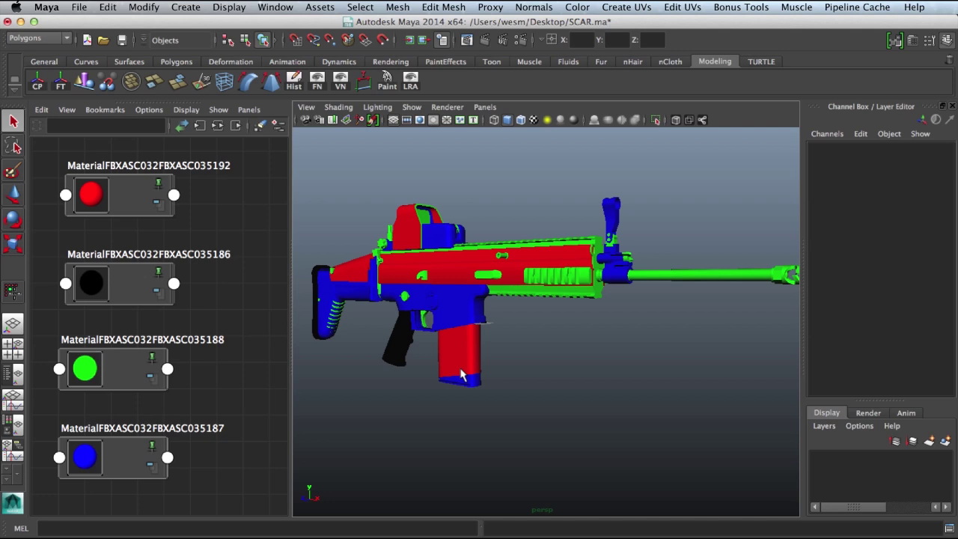
# Select all rifle faces that use the red material from the Hypershade
pyautogui.keyDown('alt'); pyautogui.moveTo(503, 257); pyautogui.dragTo(514, 262, button='right'); pyautogui.keyUp('alt')
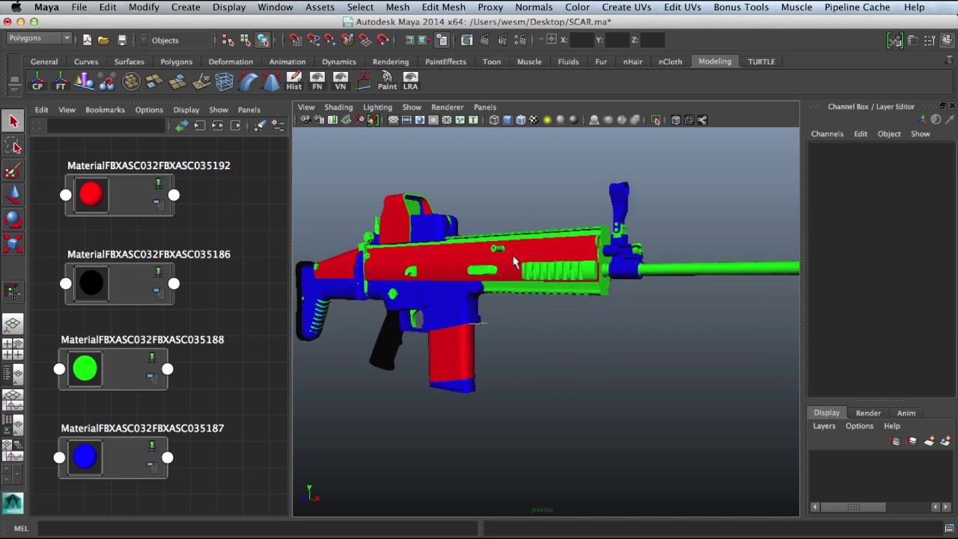
pyautogui.click(128, 192)
pyautogui.rightClick(142, 196)
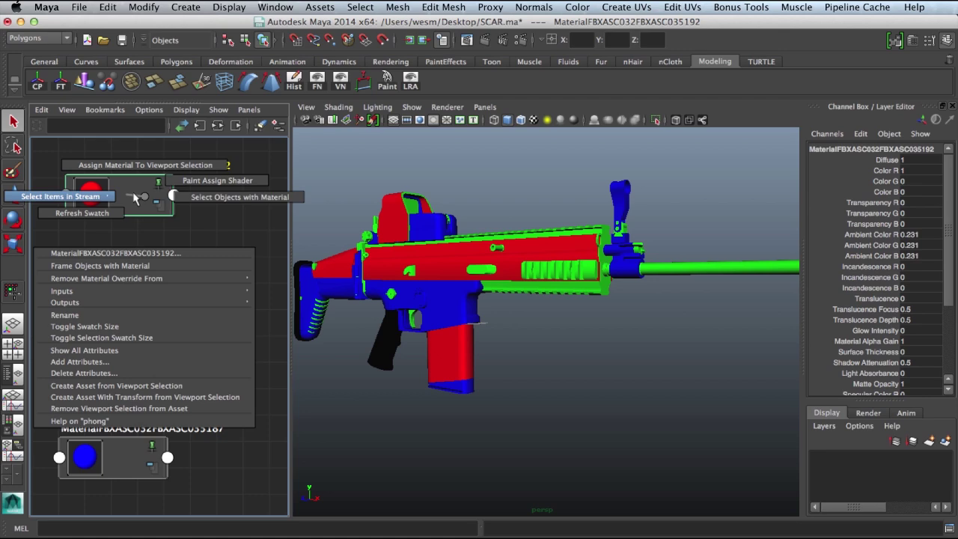
pyautogui.click(212, 199)
pyautogui.keyDown('alt'); pyautogui.moveTo(516, 359); pyautogui.dragTo(622, 317); pyautogui.keyUp('alt')
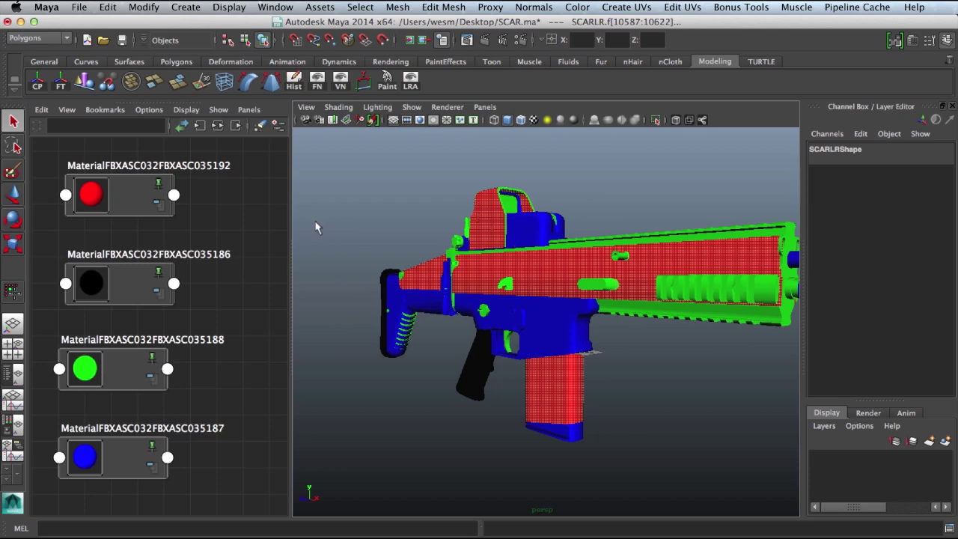
# Show the selected faces' UV layout in the UV Texture Editor and move it aside
pyautogui.press('space')
pyautogui.moveTo(317, 150); pyautogui.dragTo(332, 321)
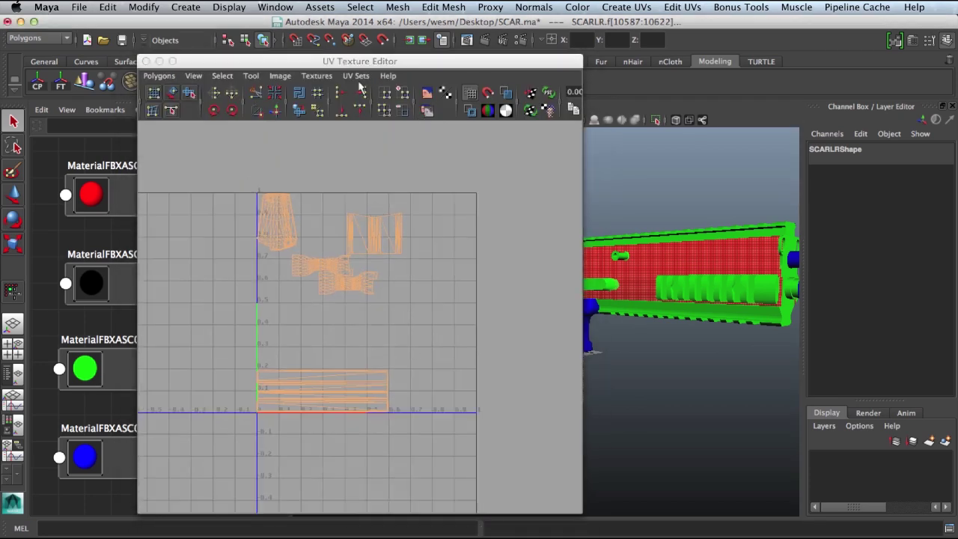
pyautogui.moveTo(374, 64); pyautogui.dragTo(258, 62)
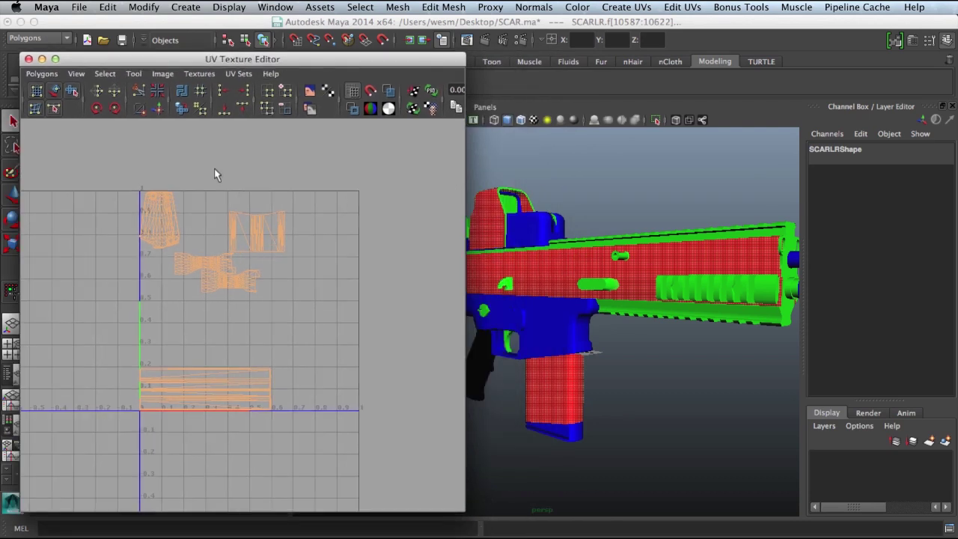
pyautogui.keyDown('alt'); pyautogui.moveTo(633, 350); pyautogui.dragTo(538, 310); pyautogui.keyUp('alt')
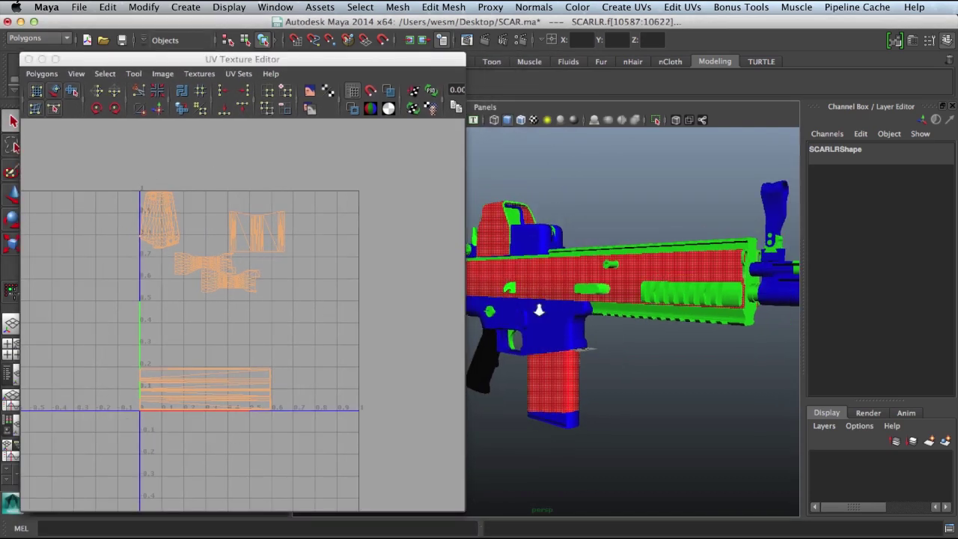
# Switch back to Substance Designer
pyautogui.press('super+Tab')
pyautogui.press('super+shift+Tab')
pyautogui.press('super+Tab')
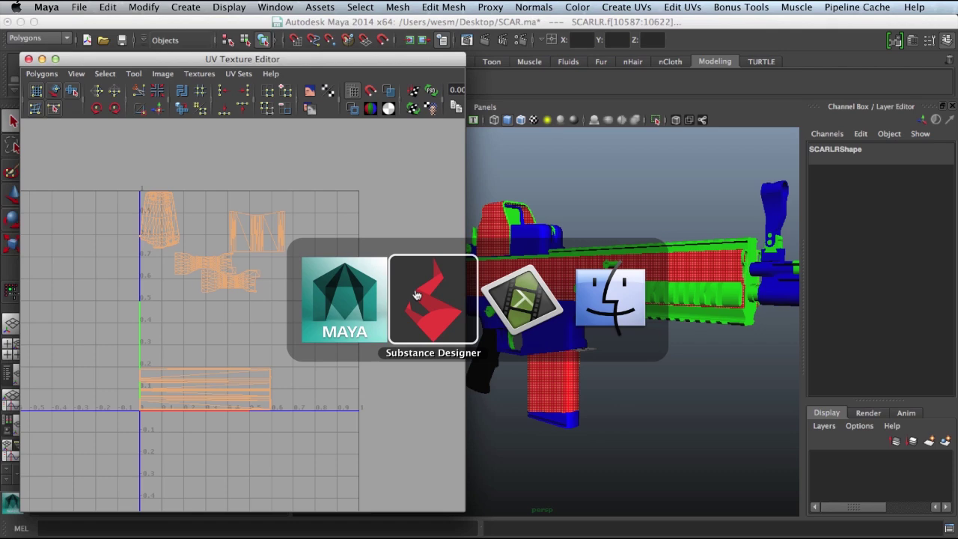
pyautogui.scroll(-2, 632, 240)
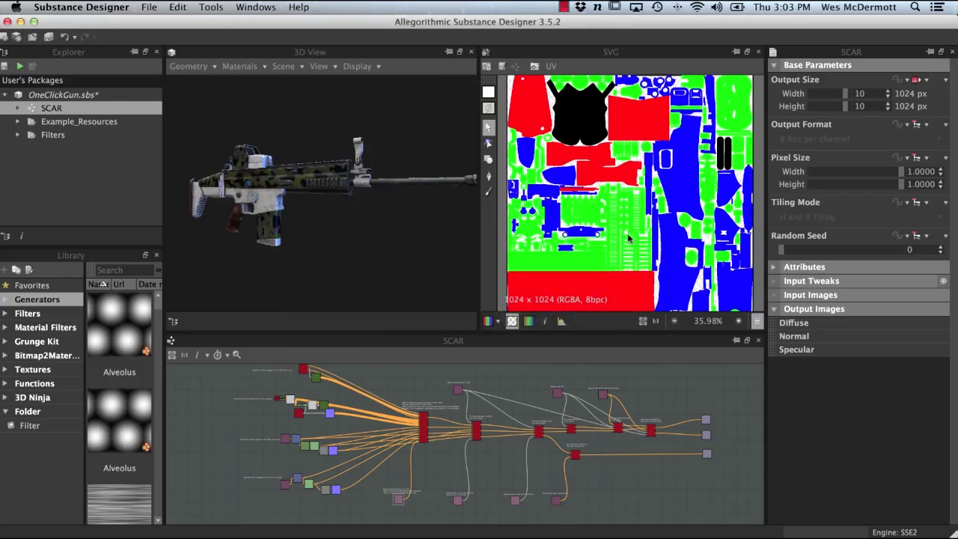
pyautogui.scroll(-1, 642, 255)
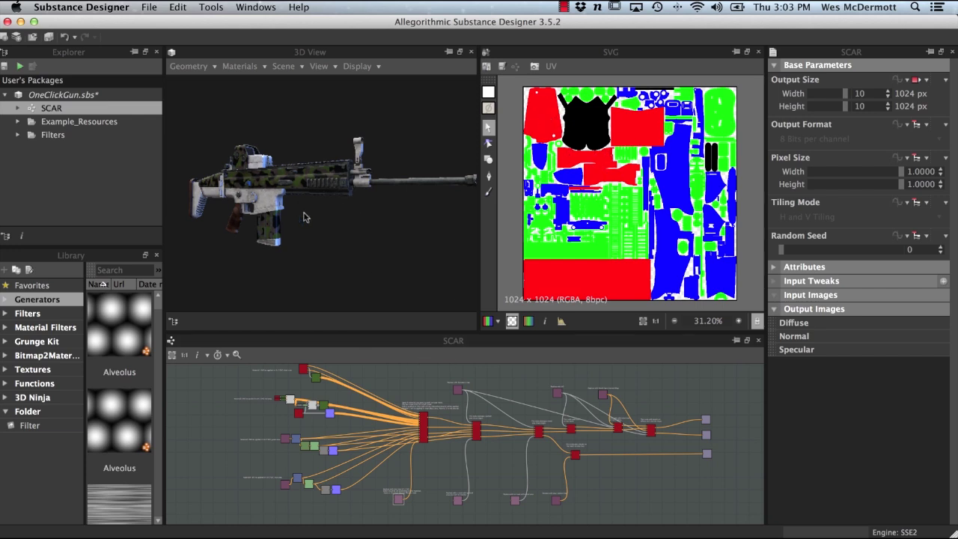
pyautogui.scroll(5, 320, 432)
pyautogui.moveTo(320, 433); pyautogui.dragTo(354, 468, button='middle')
pyautogui.scroll(3, 334, 379)
pyautogui.moveTo(333, 378); pyautogui.dragTo(560, 505)
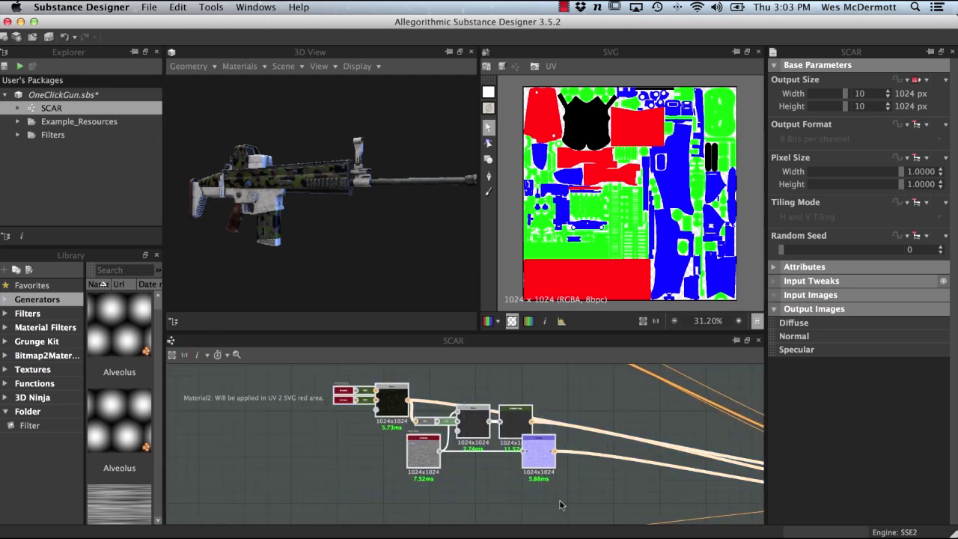
pyautogui.scroll(1, 257, 444)
pyautogui.moveTo(257, 444); pyautogui.dragTo(326, 467, button='middle')
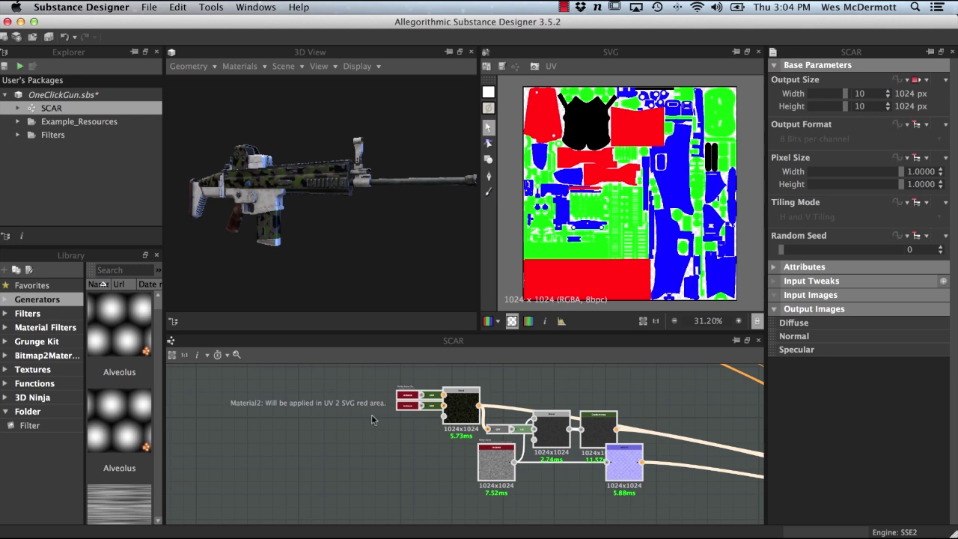
pyautogui.scroll(1, 449, 462)
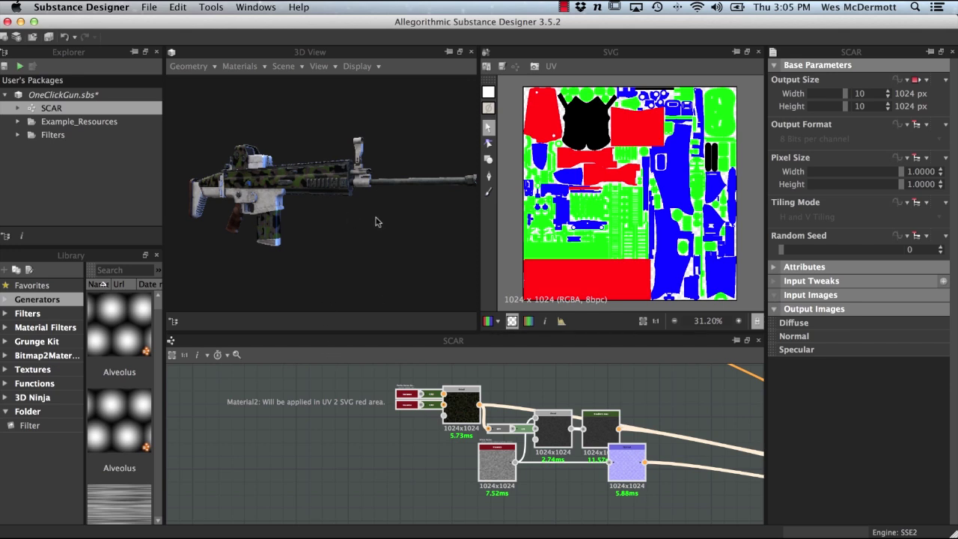
pyautogui.click(213, 68)
# Reload the SCAR mesh and list its Materials #186, #187, #188 and #192 in the Scene Browser
pyautogui.click(209, 67)
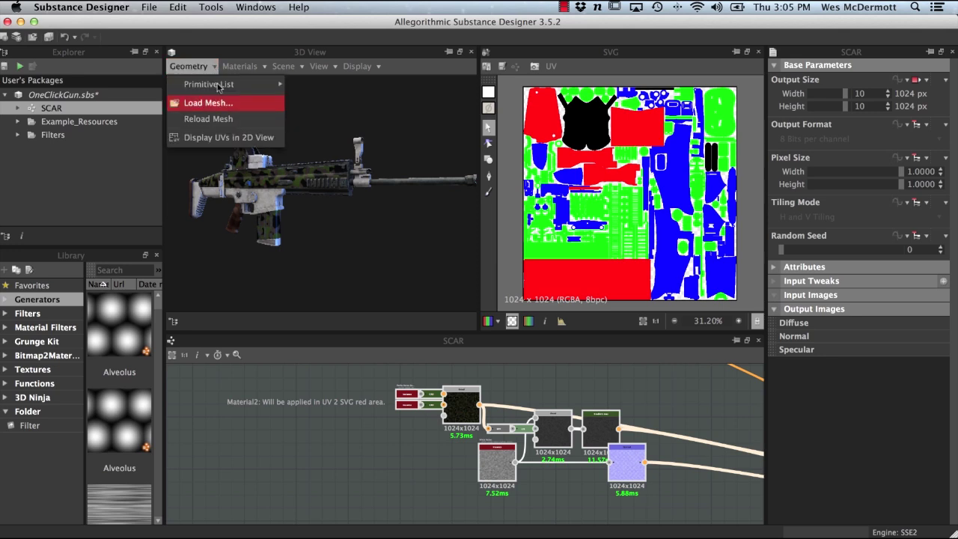
pyautogui.click(209, 119)
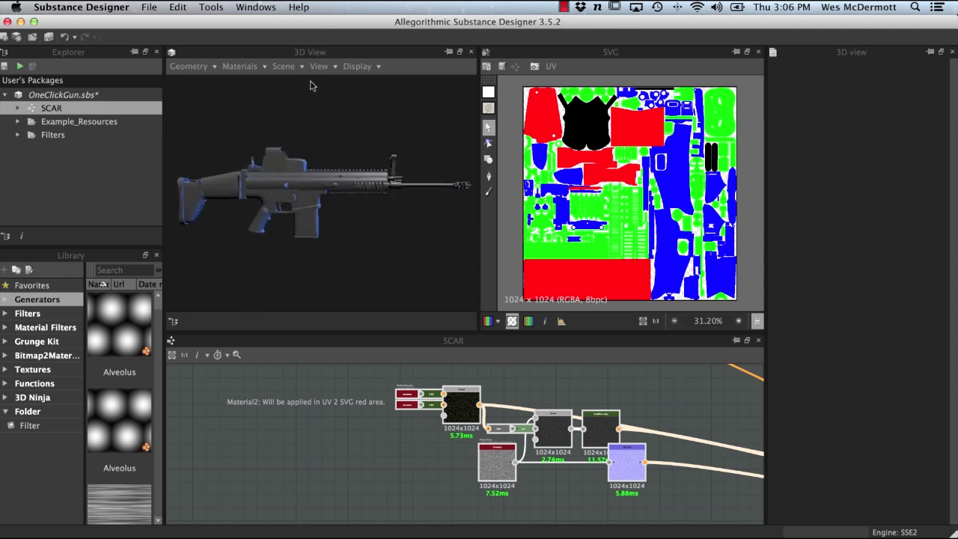
pyautogui.moveTo(338, 149)
pyautogui.mouseDown()
pyautogui.moveTo(321, 152)
pyautogui.moveTo(325, 172)
pyautogui.moveTo(344, 165)
pyautogui.mouseUp()
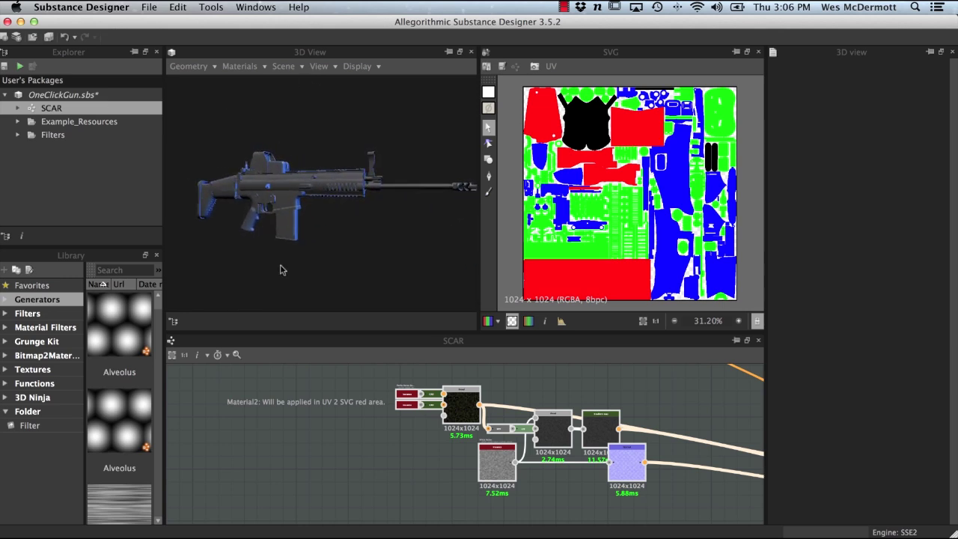
pyautogui.click(174, 321)
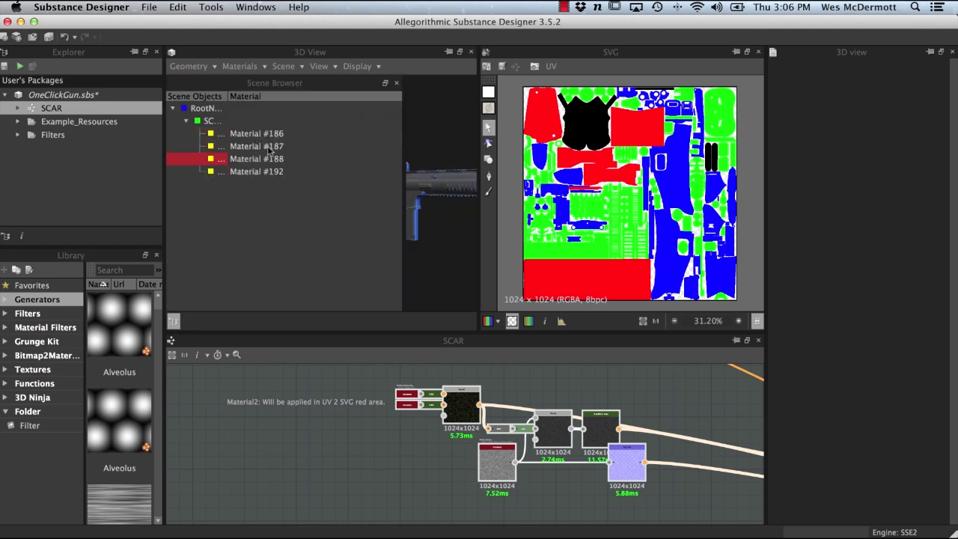
# Apply the SCAR graph to Materials #186, #187, #188 and #192 on the rifle
pyautogui.click(173, 321)
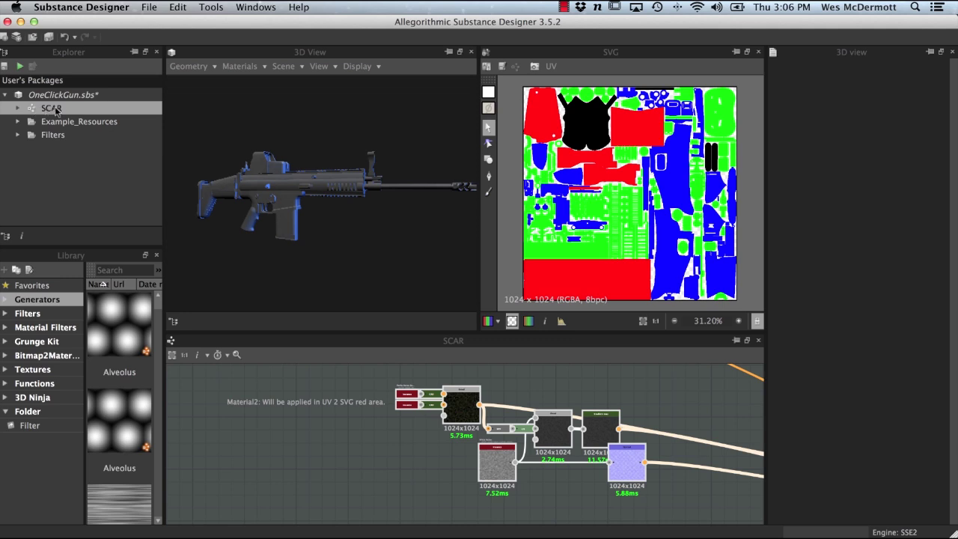
pyautogui.moveTo(53, 112); pyautogui.dragTo(300, 188)
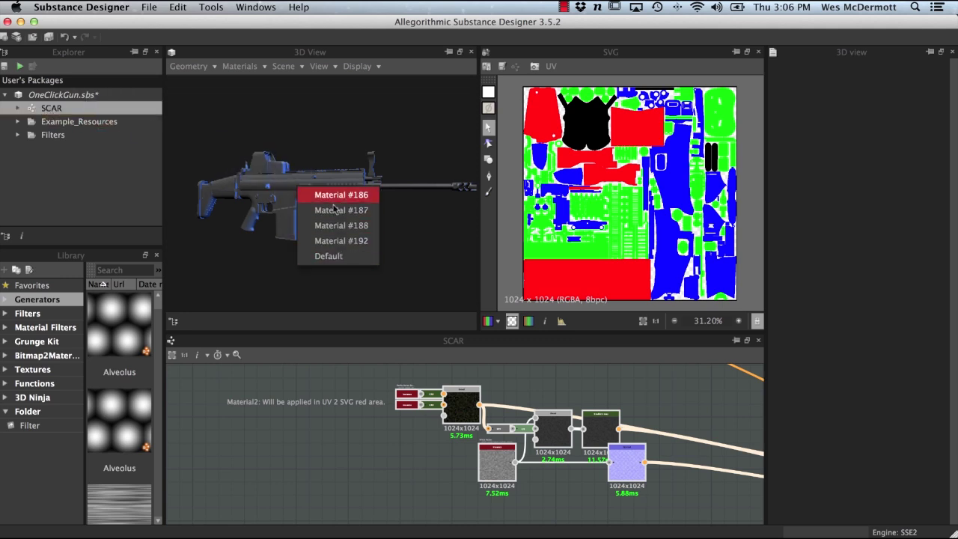
pyautogui.click(335, 196)
pyautogui.moveTo(54, 112); pyautogui.dragTo(282, 189)
pyautogui.click(321, 209)
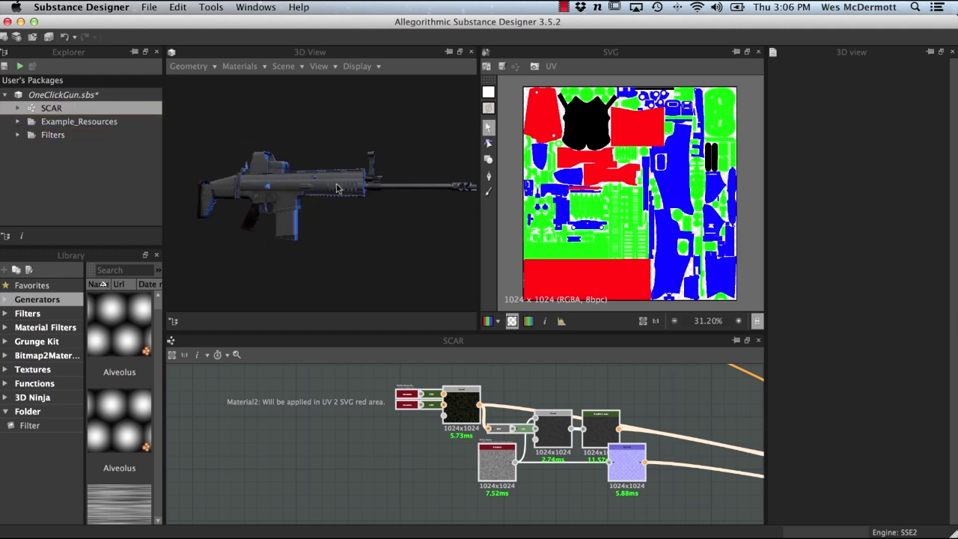
pyautogui.moveTo(57, 110); pyautogui.dragTo(278, 180)
pyautogui.click(305, 217)
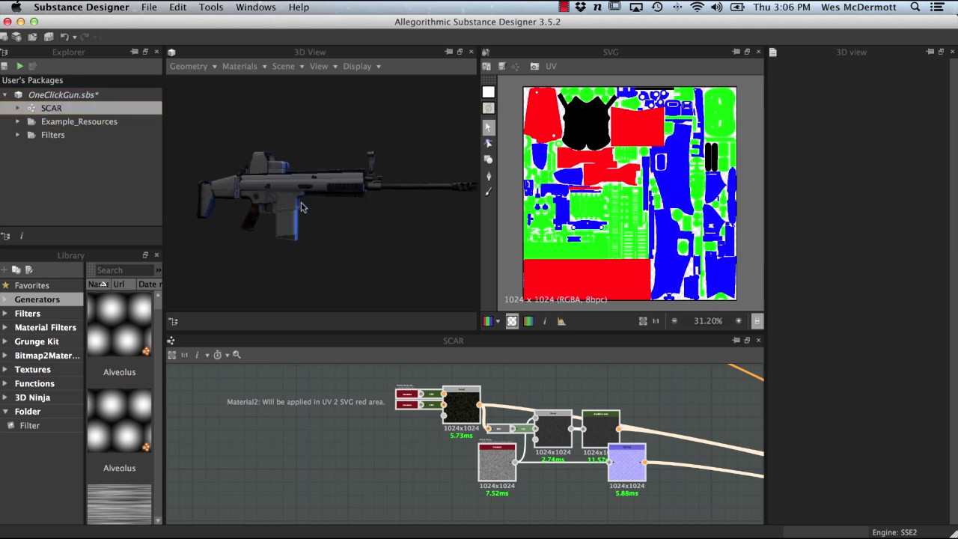
pyautogui.moveTo(60, 109); pyautogui.dragTo(272, 194)
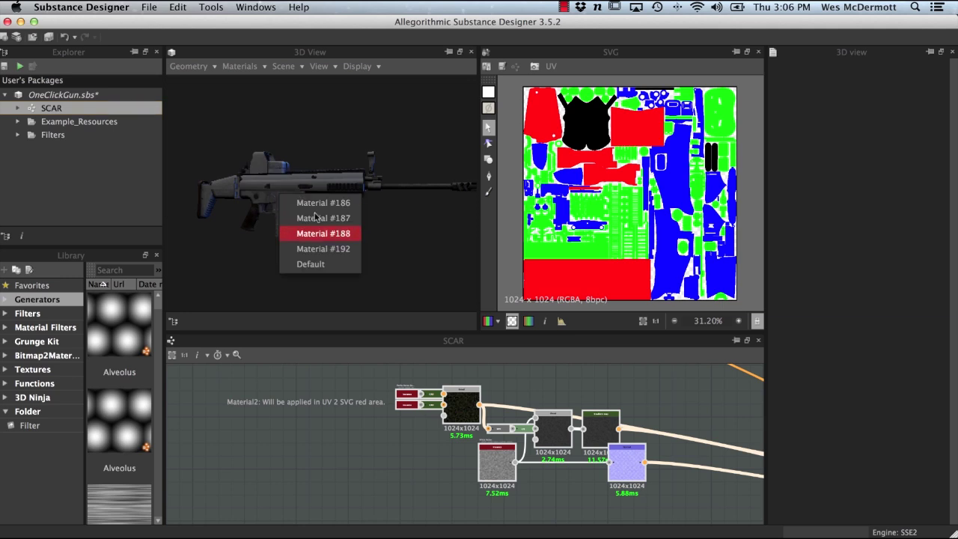
pyautogui.click(327, 250)
# Orbit the textured rifle and bring up actions for the OneClickGun.sbs package
pyautogui.moveTo(338, 225); pyautogui.dragTo(307, 218)
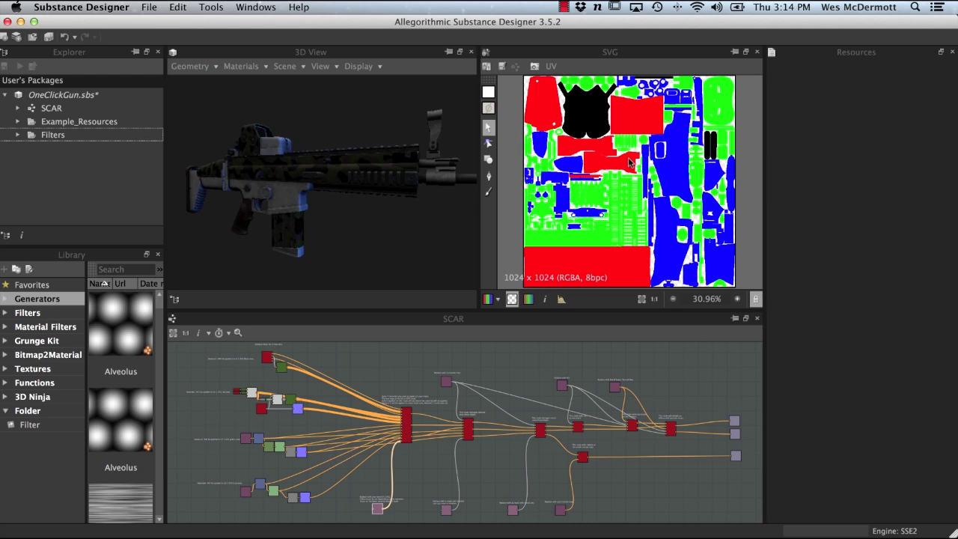
pyautogui.click(61, 95)
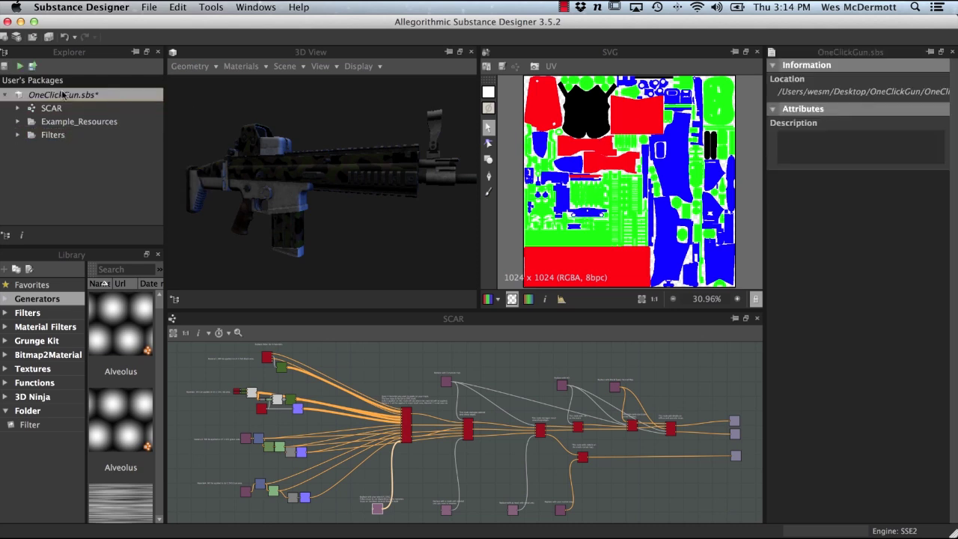
pyautogui.rightClick(63, 95)
# Link SCAR_Demo.fbx as a 3D mesh and select it in the new Resources folder
pyautogui.moveTo(89, 133)
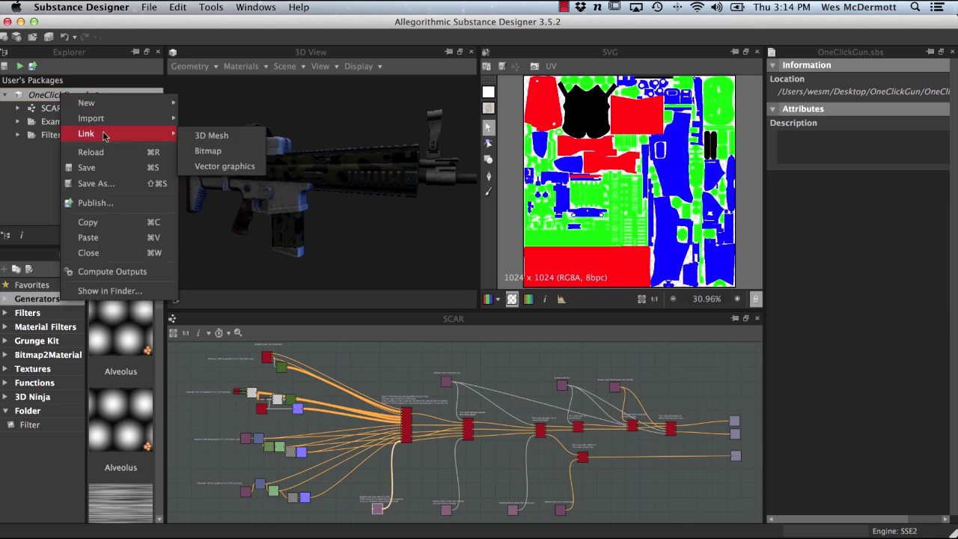
pyautogui.click(207, 135)
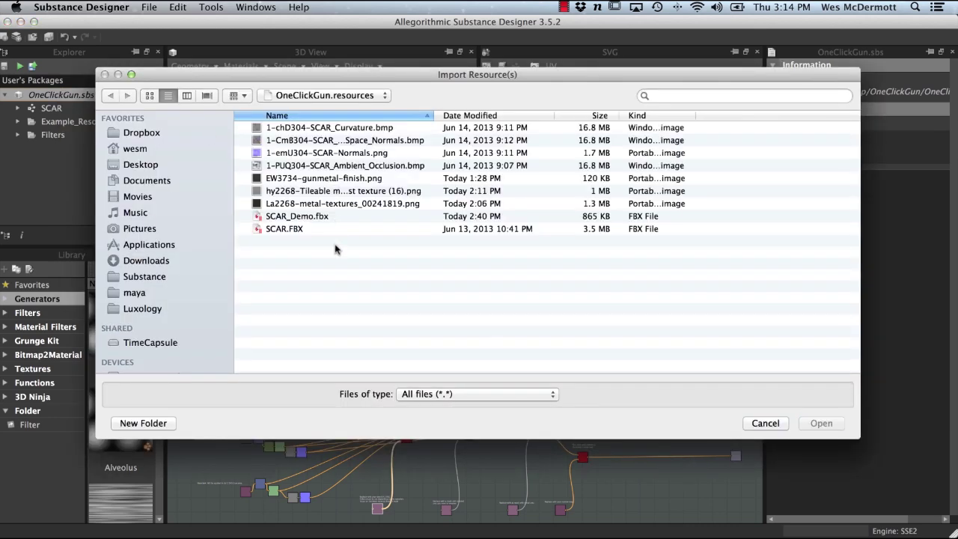
pyautogui.click(311, 219)
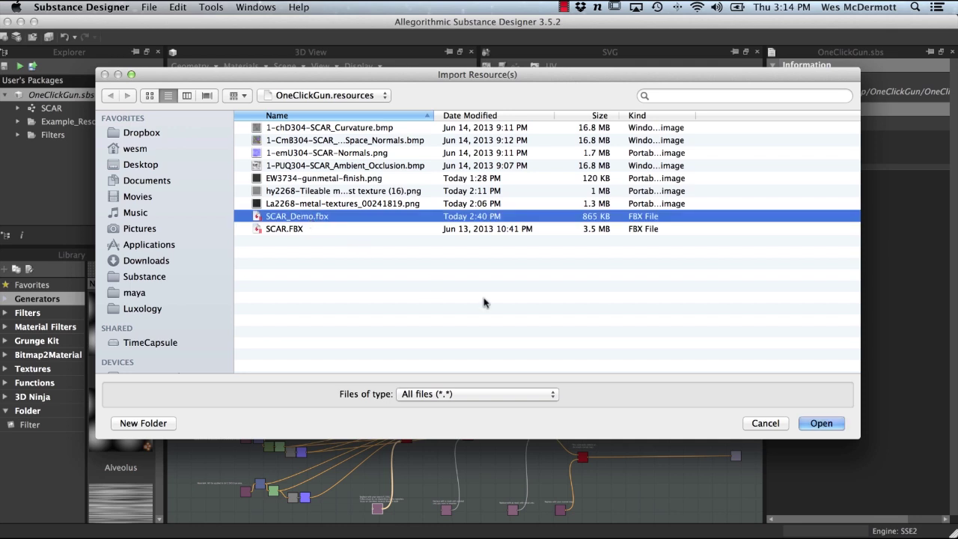
pyautogui.click(820, 423)
pyautogui.click(64, 149)
pyautogui.click(18, 149)
pyautogui.click(69, 166)
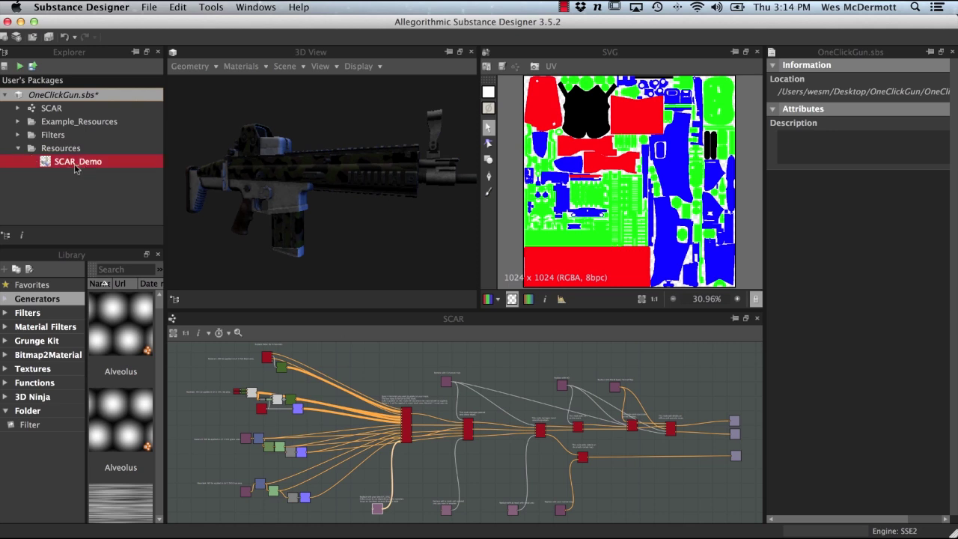
pyautogui.rightClick(73, 166)
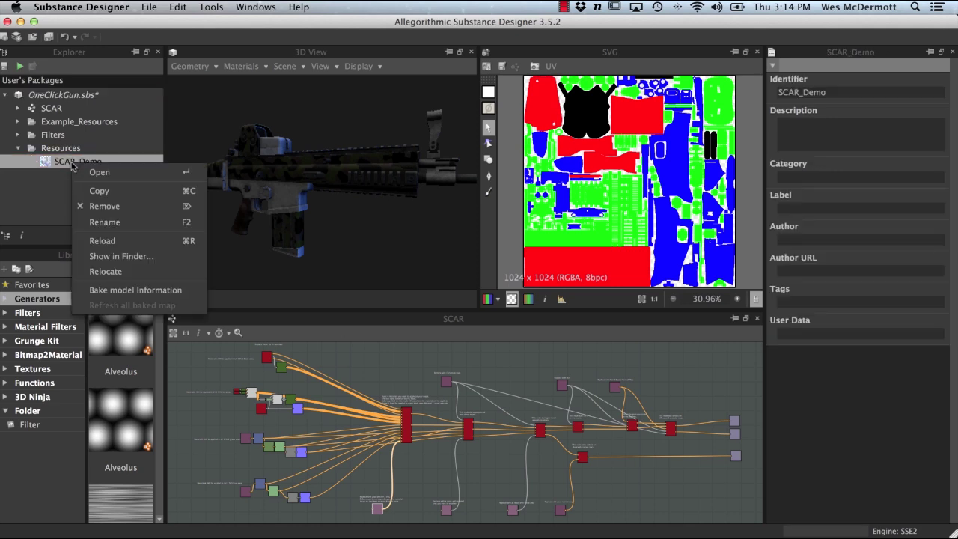
# Bake SCAR_Demo as a linked 1024x1024 Convert UV to SVG mask in Material ID Color
pyautogui.click(115, 292)
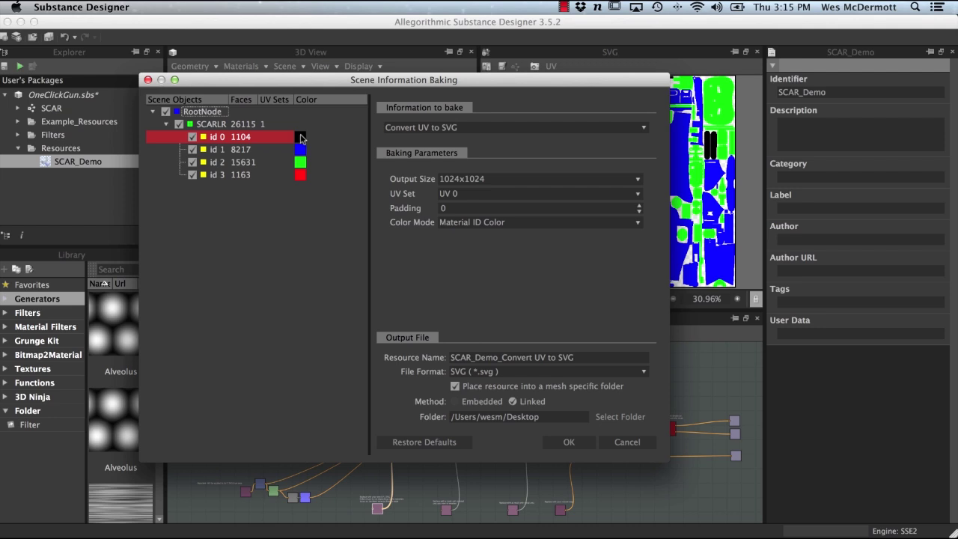
pyautogui.moveTo(329, 79); pyautogui.dragTo(377, 75)
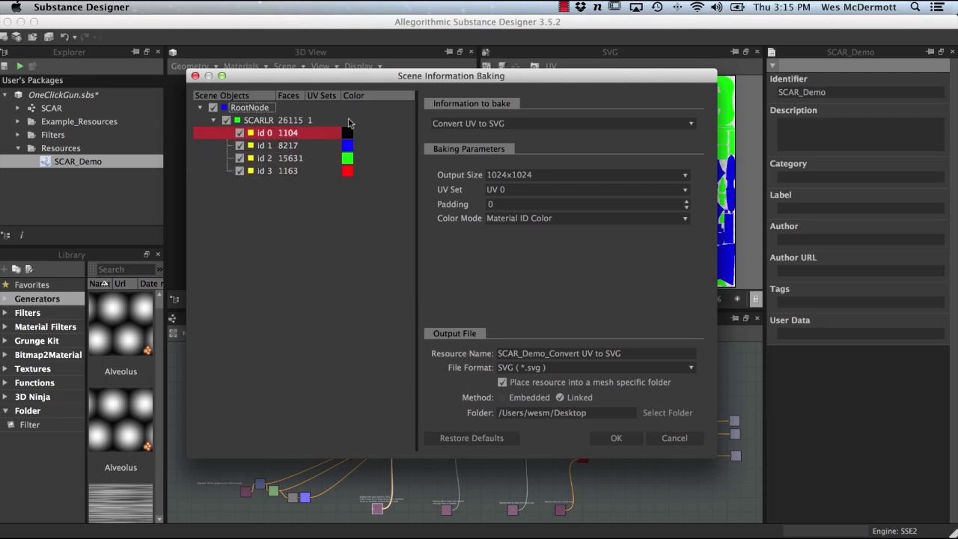
pyautogui.moveTo(362, 78); pyautogui.dragTo(269, 74)
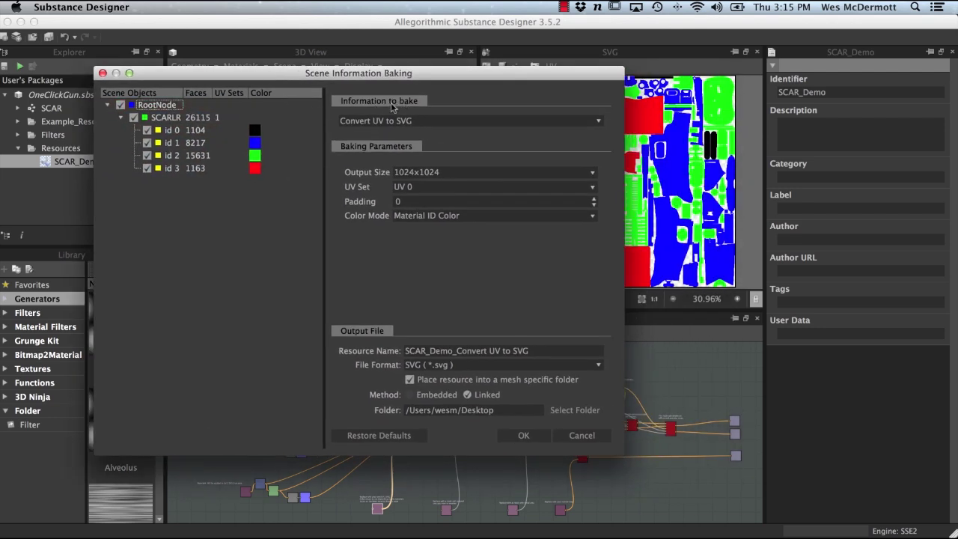
pyautogui.click(369, 122)
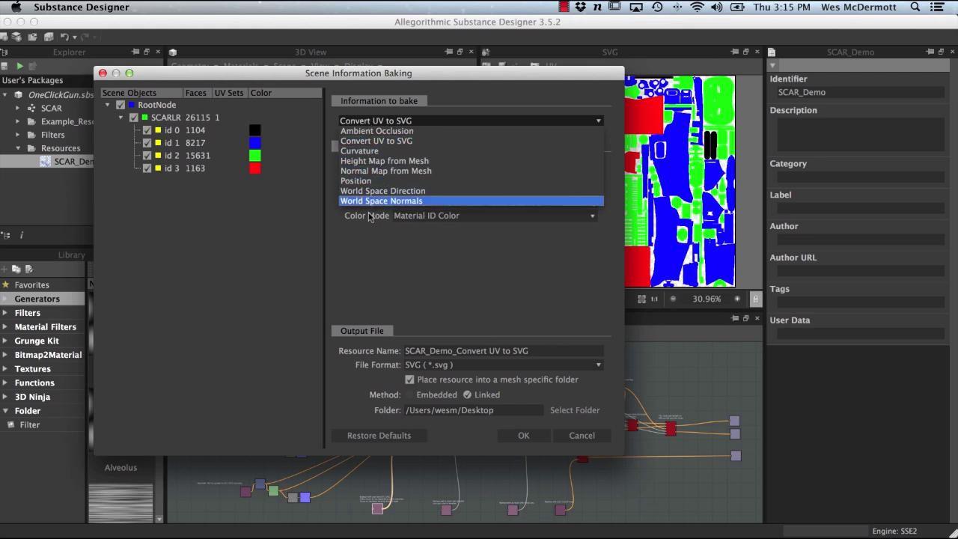
pyautogui.click(387, 142)
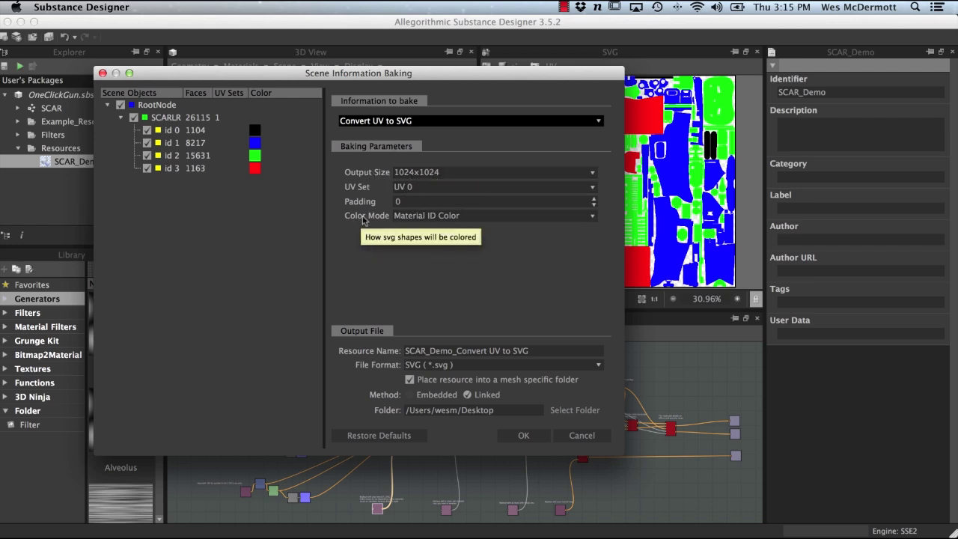
pyautogui.click(428, 217)
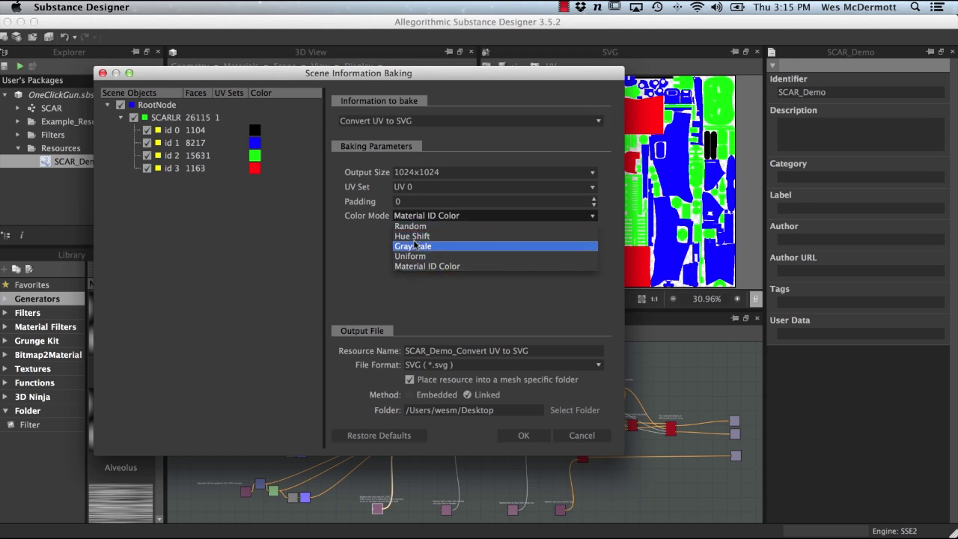
pyautogui.click(418, 267)
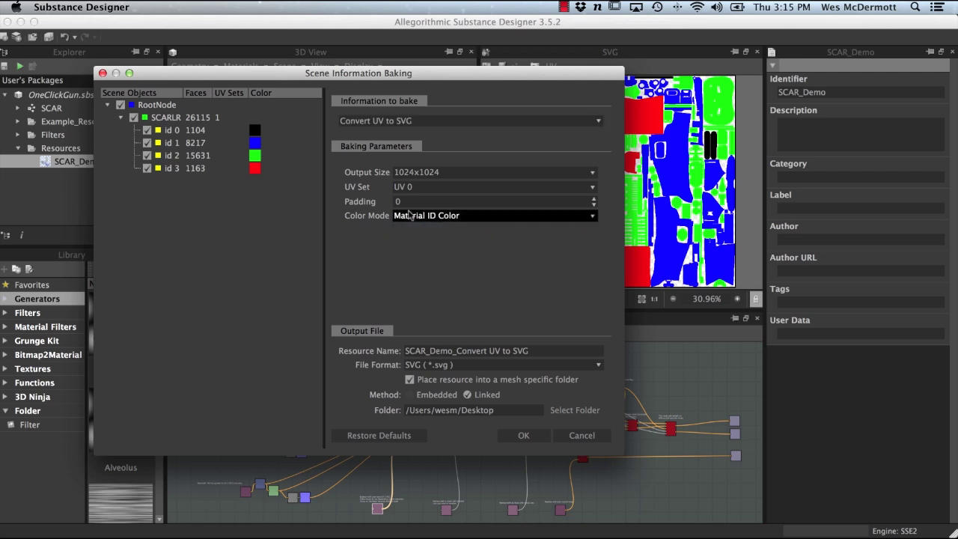
pyautogui.moveTo(500, 79); pyautogui.dragTo(456, 99)
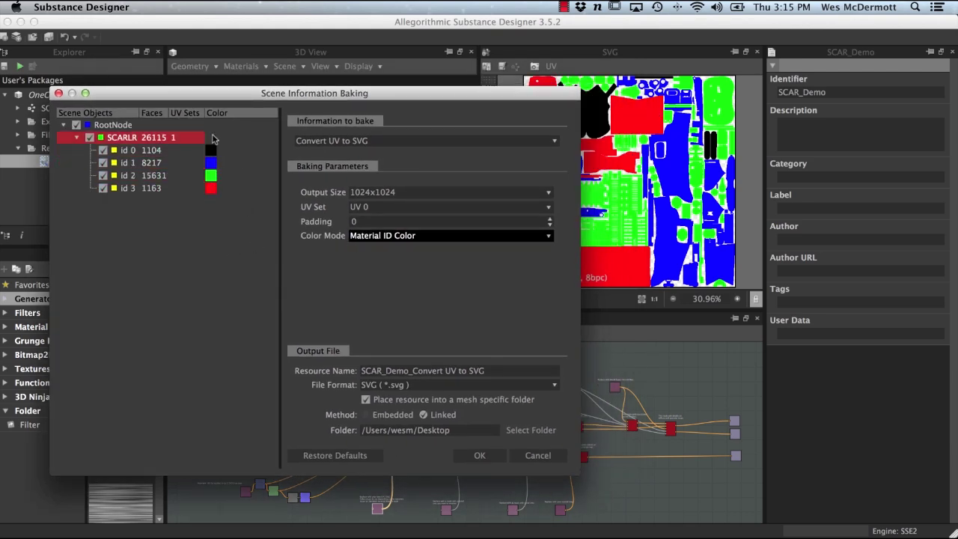
pyautogui.moveTo(414, 96); pyautogui.dragTo(422, 50)
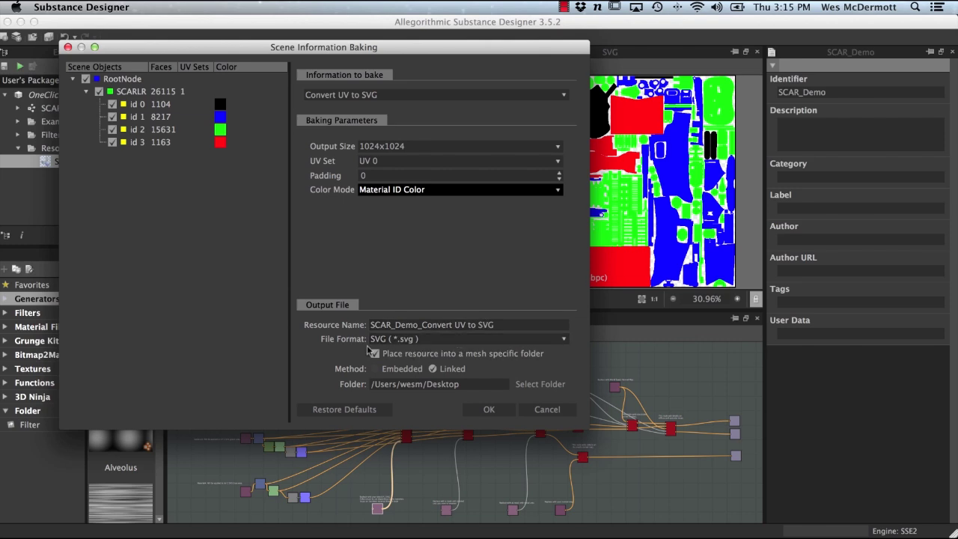
pyautogui.click(489, 409)
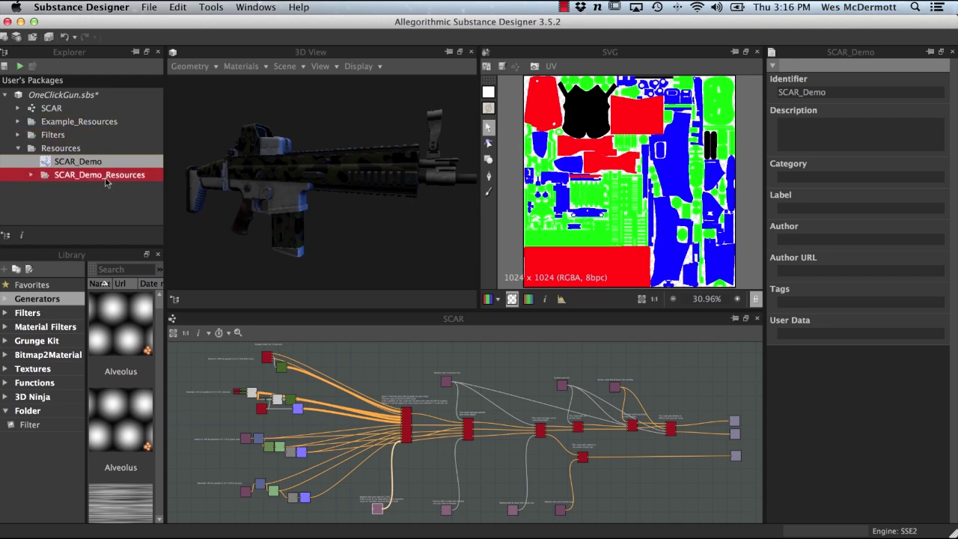
# View the baked SCAR_Demo_Convert_UV_to_SVG mask, add it to the SCAR graph and position the node
pyautogui.click(32, 176)
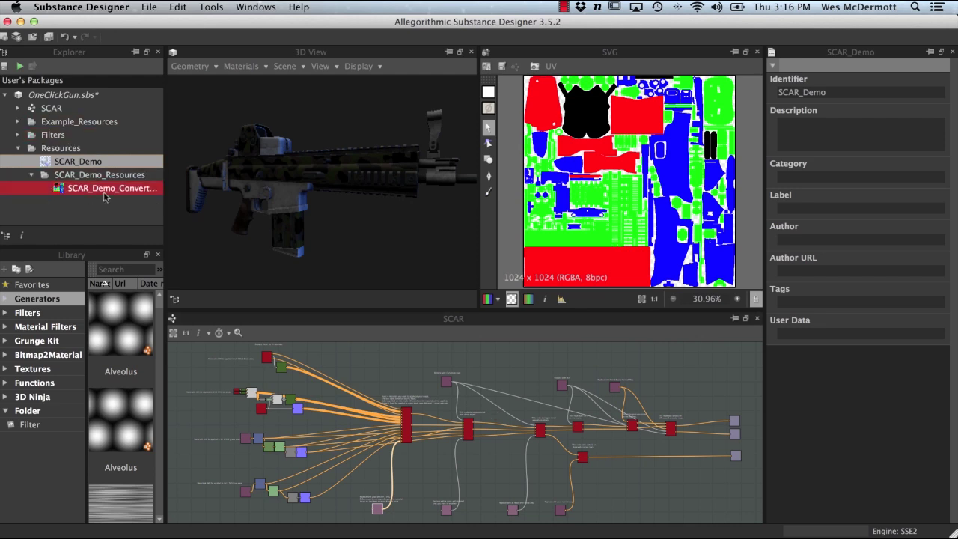
pyautogui.doubleClick(60, 187)
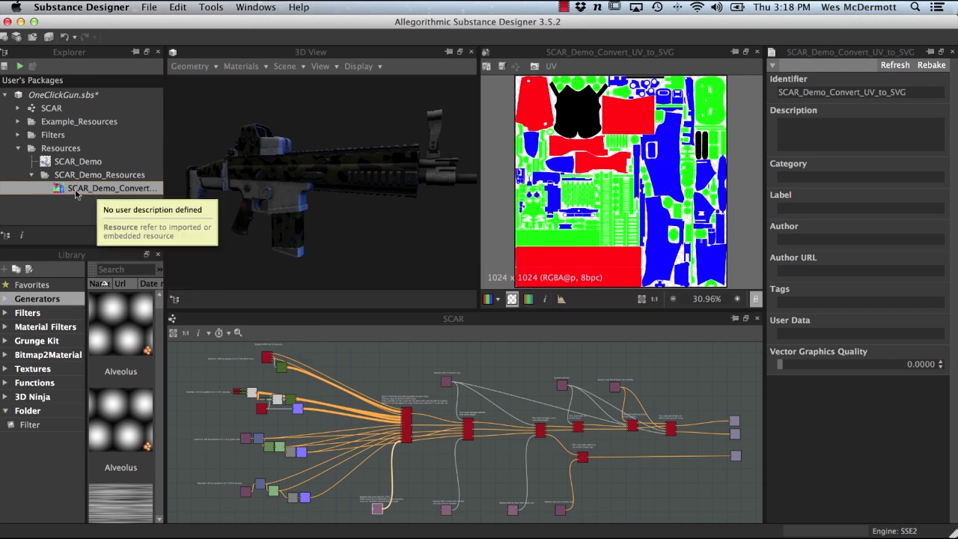
pyautogui.moveTo(78, 194); pyautogui.dragTo(350, 500)
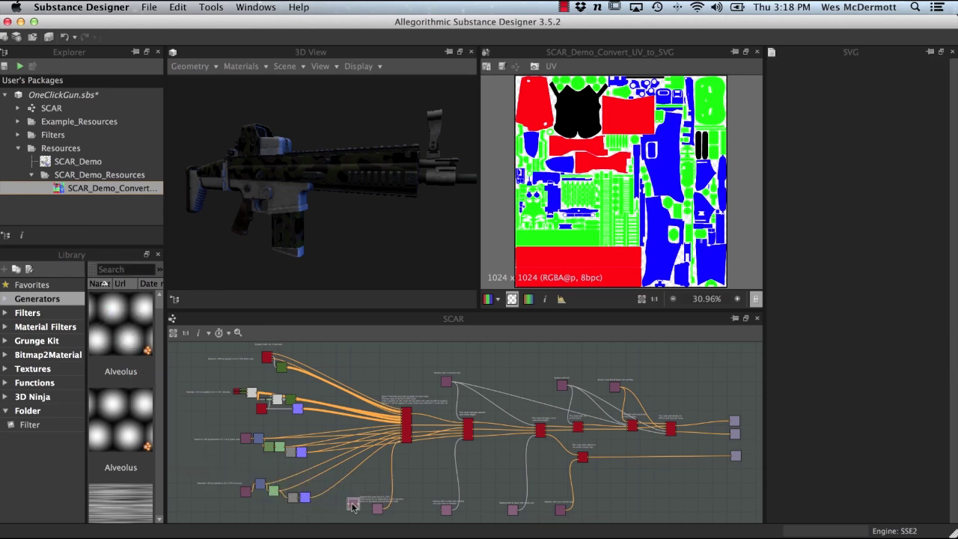
pyautogui.scroll(5, 407, 449)
pyautogui.moveTo(382, 452); pyautogui.dragTo(435, 381, button='middle')
pyautogui.moveTo(302, 469); pyautogui.dragTo(303, 461)
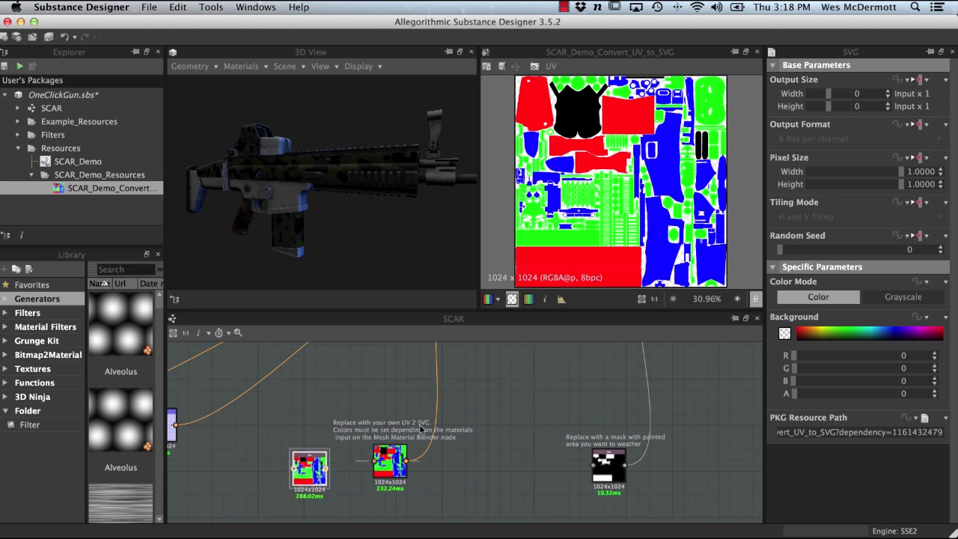
pyautogui.moveTo(309, 467); pyautogui.dragTo(395, 361)
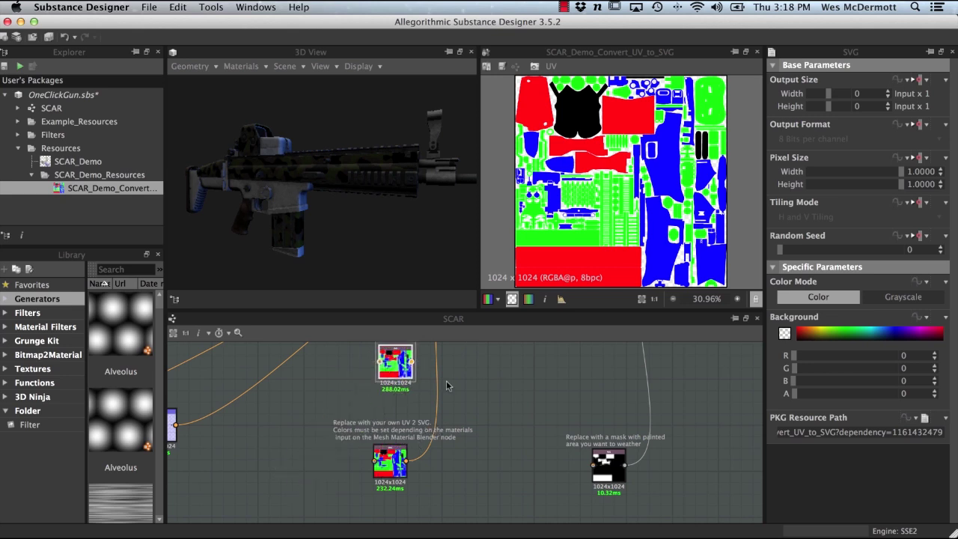
# Wire the SVG mask node into the Materials_Blender's Hue Shift SVG Mask input
pyautogui.moveTo(449, 379); pyautogui.dragTo(458, 448, button='middle')
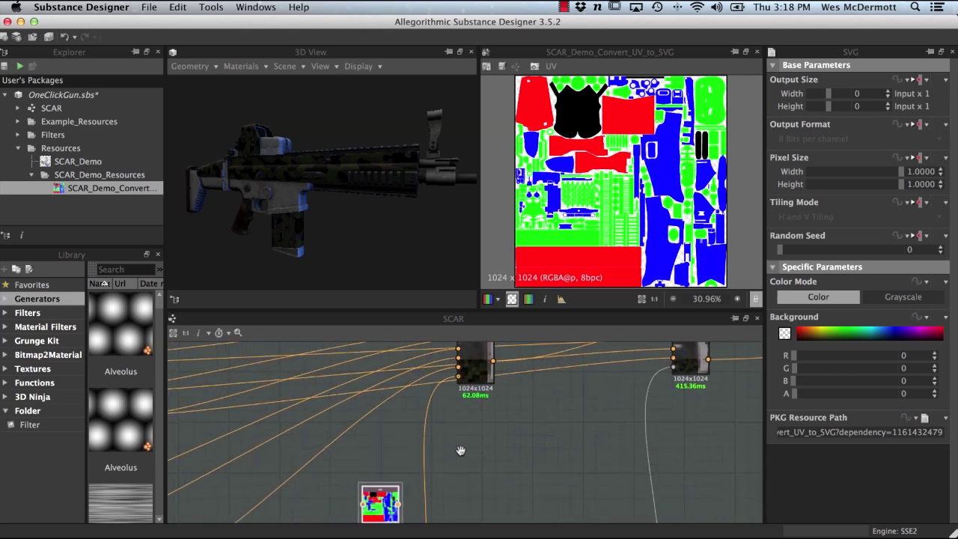
pyautogui.scroll(5, 467, 439)
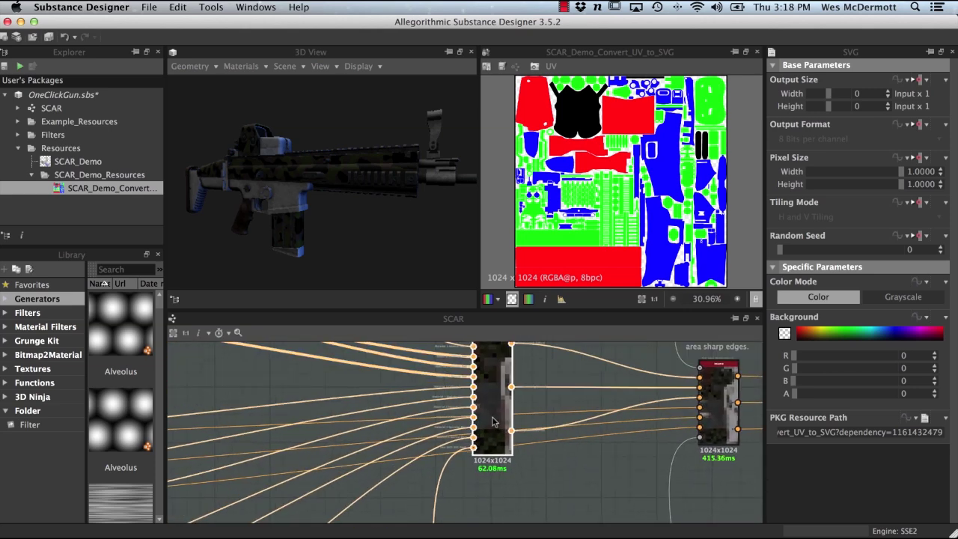
pyautogui.scroll(-2, 553, 490)
pyautogui.scroll(4, 552, 488)
pyautogui.scroll(3, 434, 412)
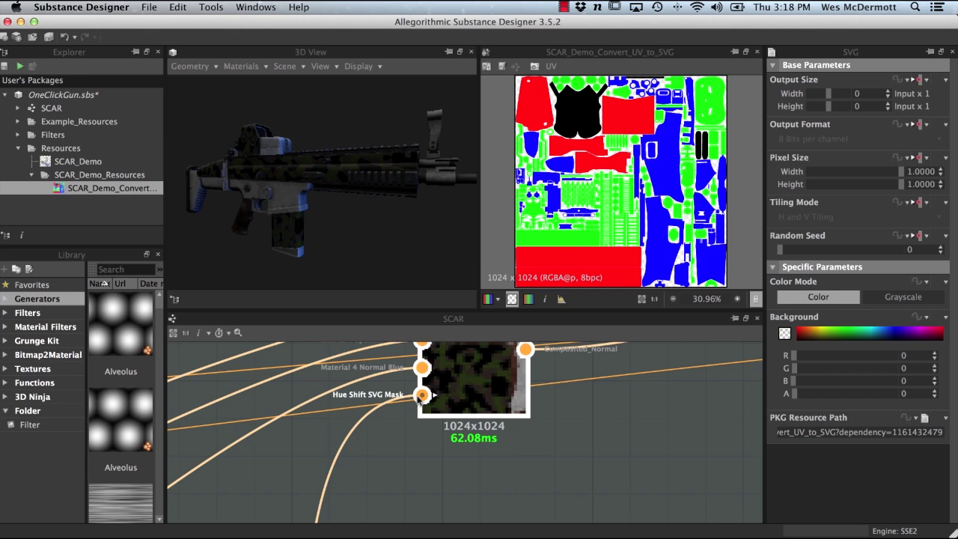
pyautogui.scroll(-8, 420, 399)
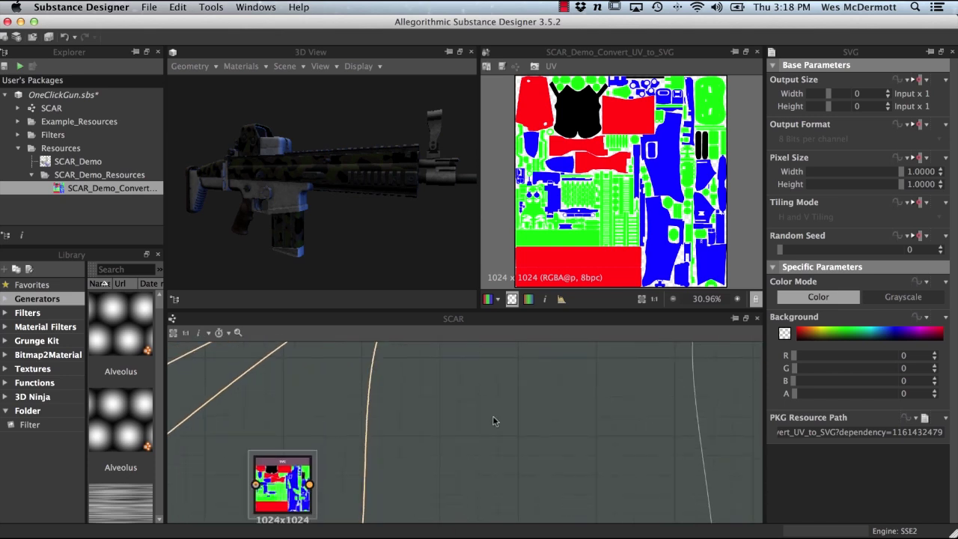
pyautogui.scroll(2, 466, 459)
pyautogui.moveTo(357, 495); pyautogui.dragTo(414, 378)
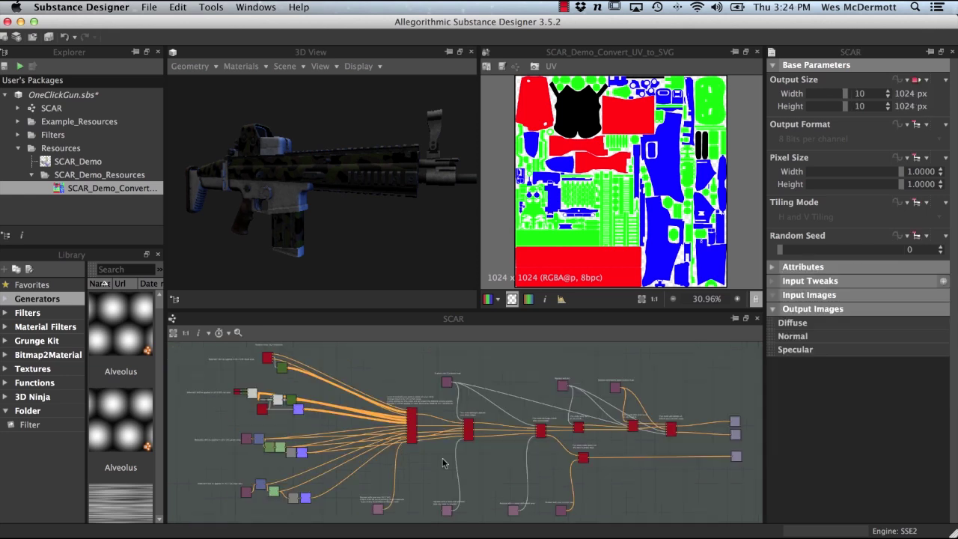
pyautogui.click(412, 425)
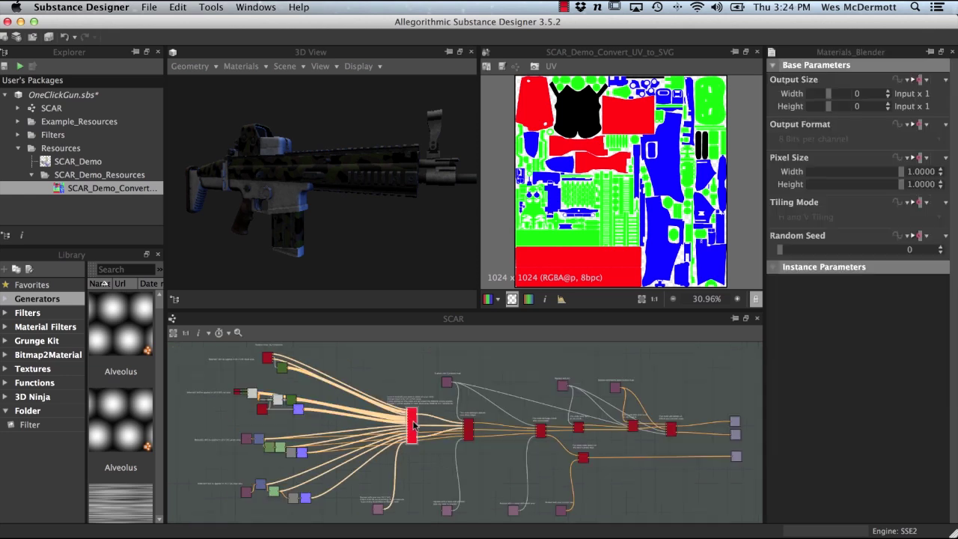
pyautogui.press('f')
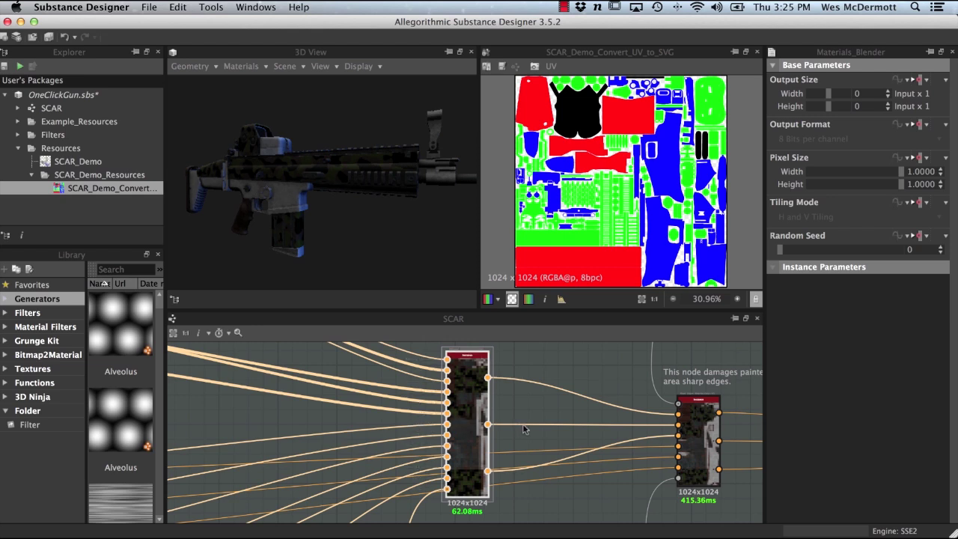
pyautogui.moveTo(529, 406); pyautogui.dragTo(554, 427, button='middle')
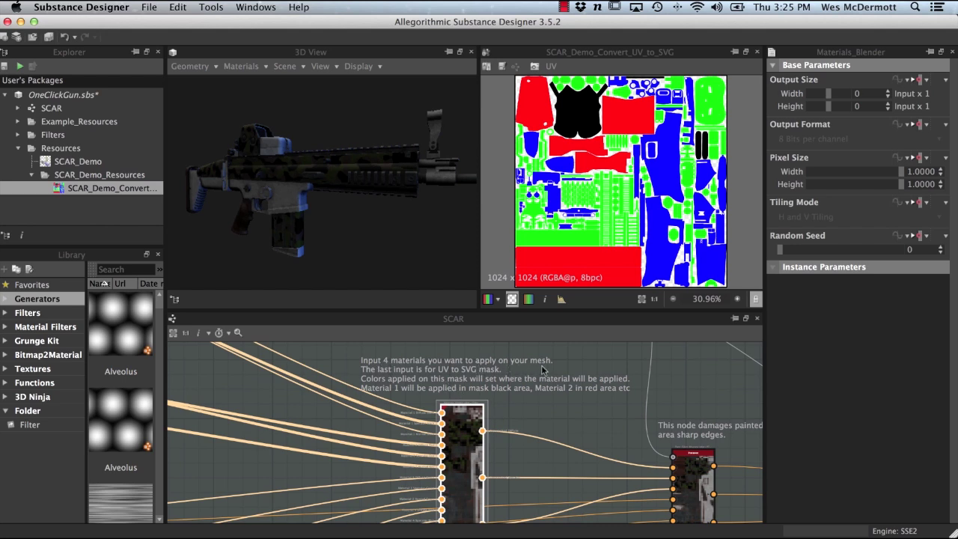
pyautogui.moveTo(519, 460); pyautogui.dragTo(511, 435, button='middle')
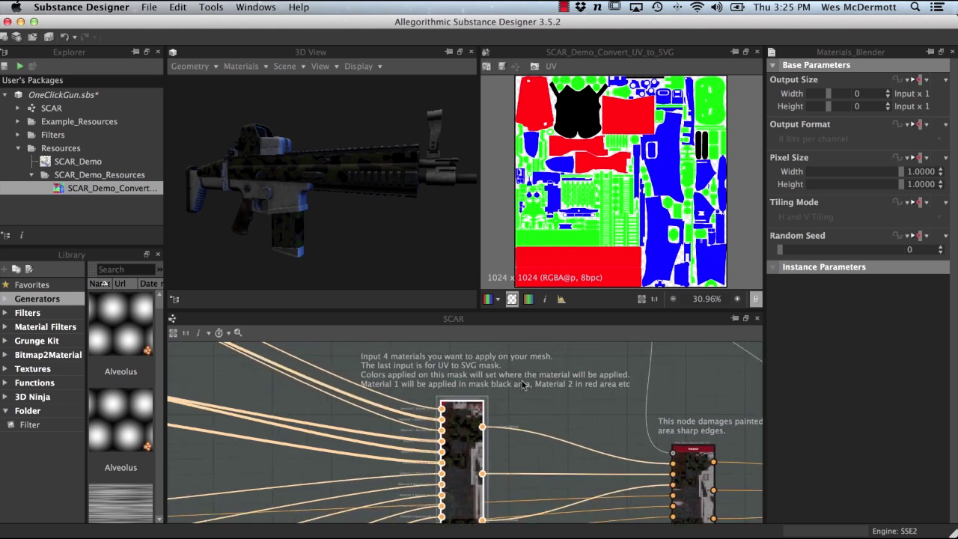
pyautogui.scroll(5, 543, 389)
pyautogui.scroll(-3, 481, 378)
pyautogui.scroll(2, 485, 397)
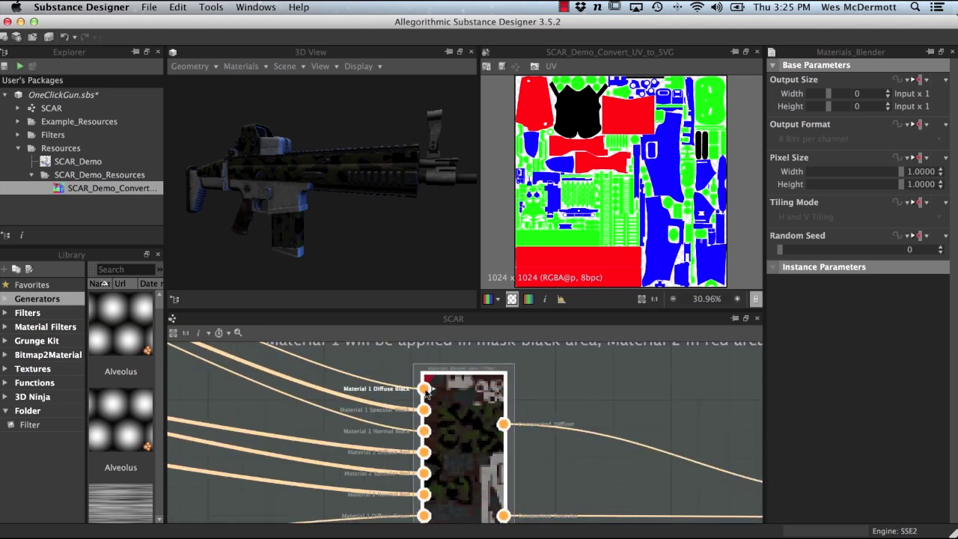
pyautogui.moveTo(574, 408); pyautogui.dragTo(608, 393, button='middle')
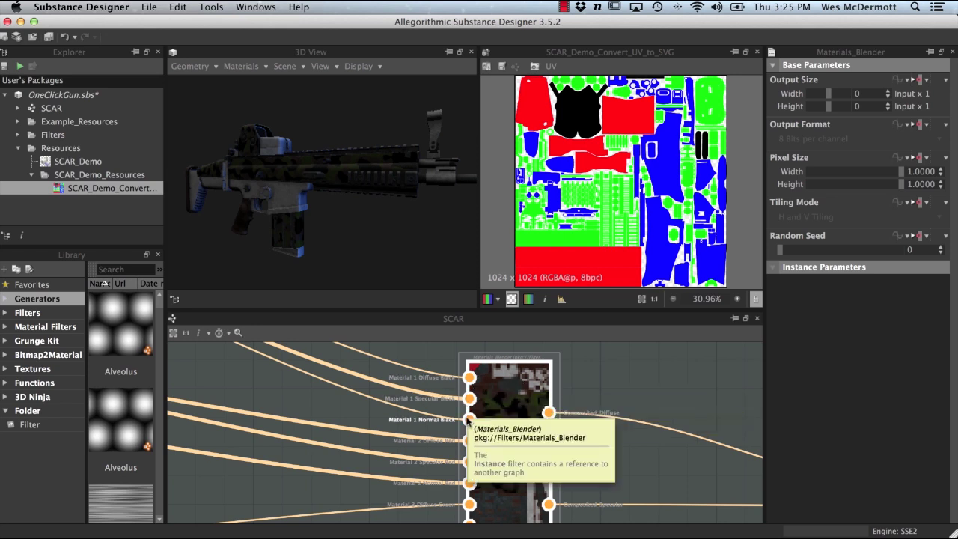
pyautogui.scroll(1, 313, 388)
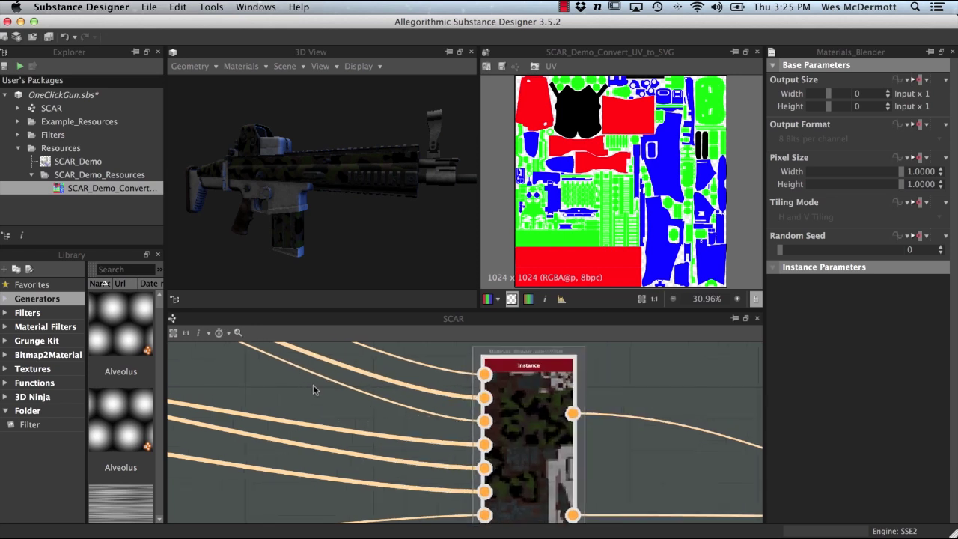
pyautogui.scroll(1, 396, 370)
pyautogui.moveTo(524, 366)
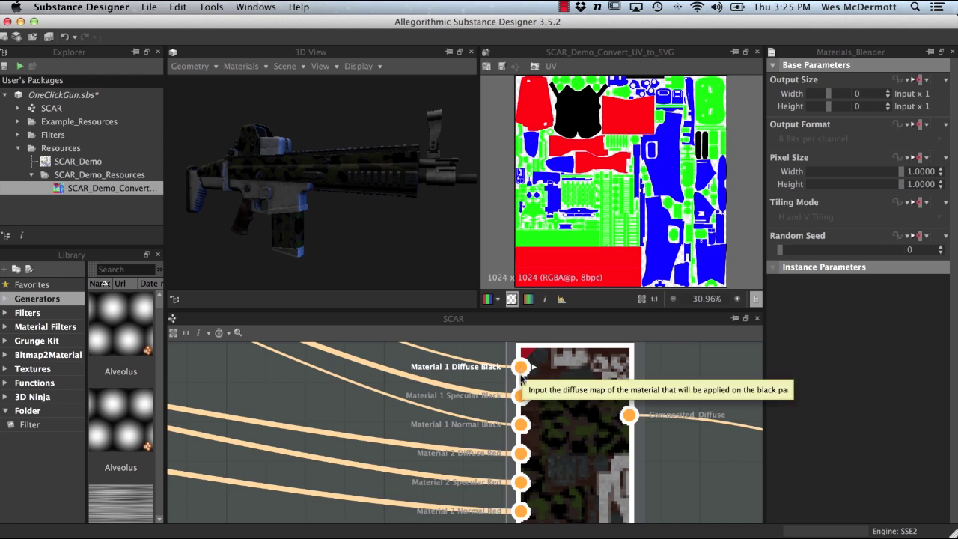
pyautogui.scroll(-3, 396, 411)
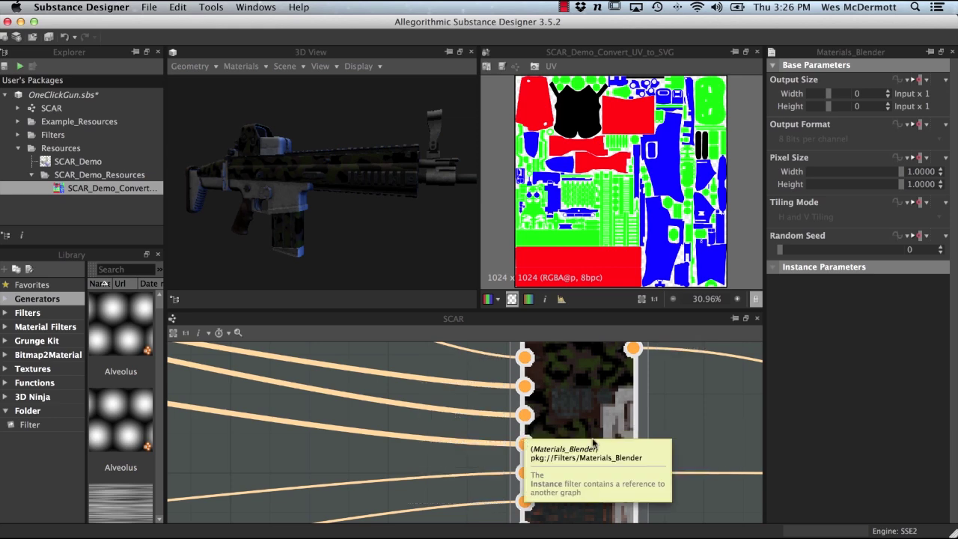
pyautogui.scroll(-3, 673, 419)
pyautogui.scroll(-2, 524, 448)
pyautogui.moveTo(525, 447); pyautogui.dragTo(485, 478, button='middle')
pyautogui.scroll(3, 360, 424)
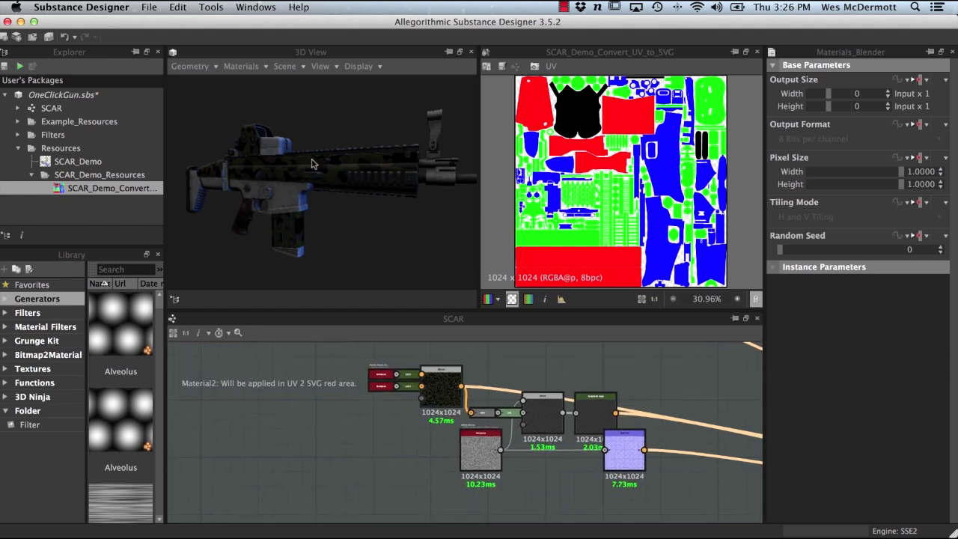
pyautogui.moveTo(424, 437); pyautogui.dragTo(347, 451, button='middle')
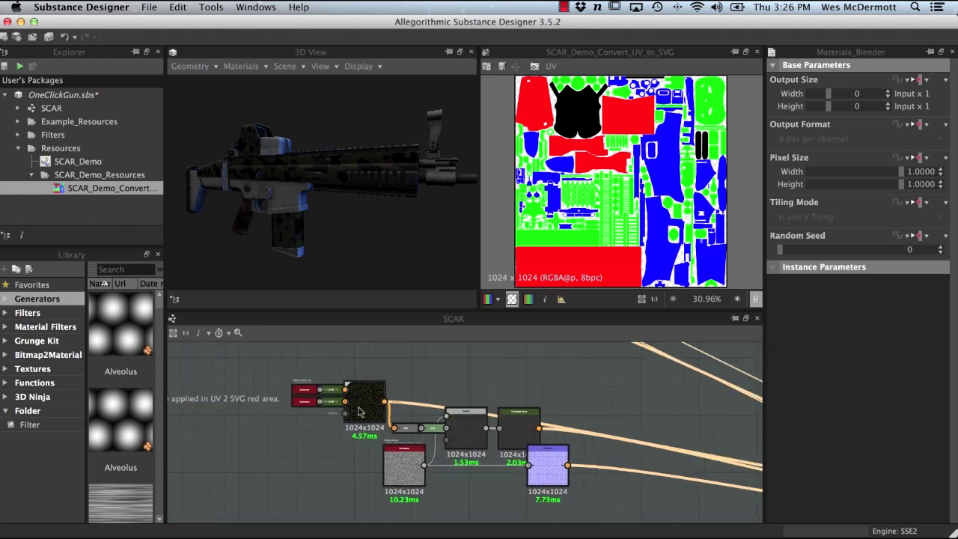
pyautogui.moveTo(409, 470); pyautogui.dragTo(409, 478)
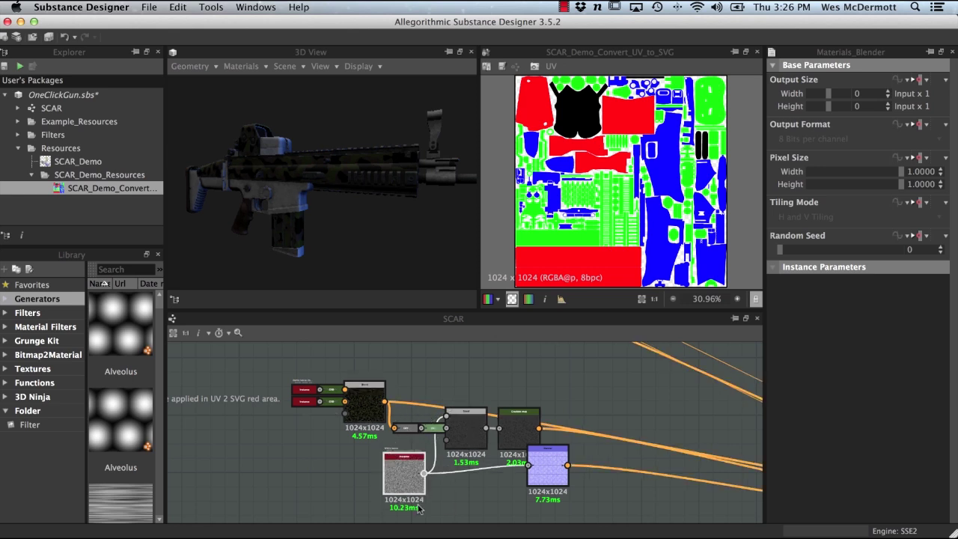
pyautogui.moveTo(528, 434); pyautogui.dragTo(154, 363, button='middle')
pyautogui.scroll(2, 370, 424)
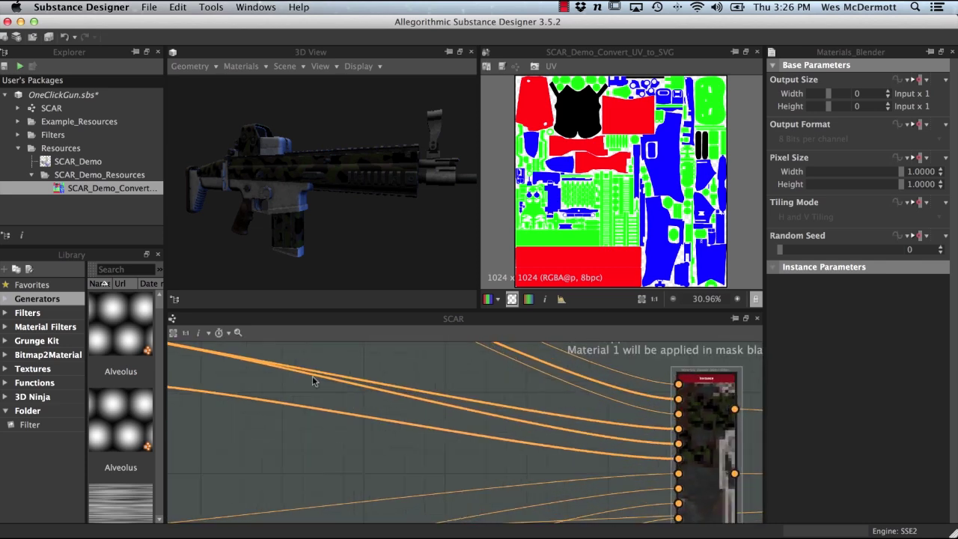
pyautogui.scroll(3, 350, 411)
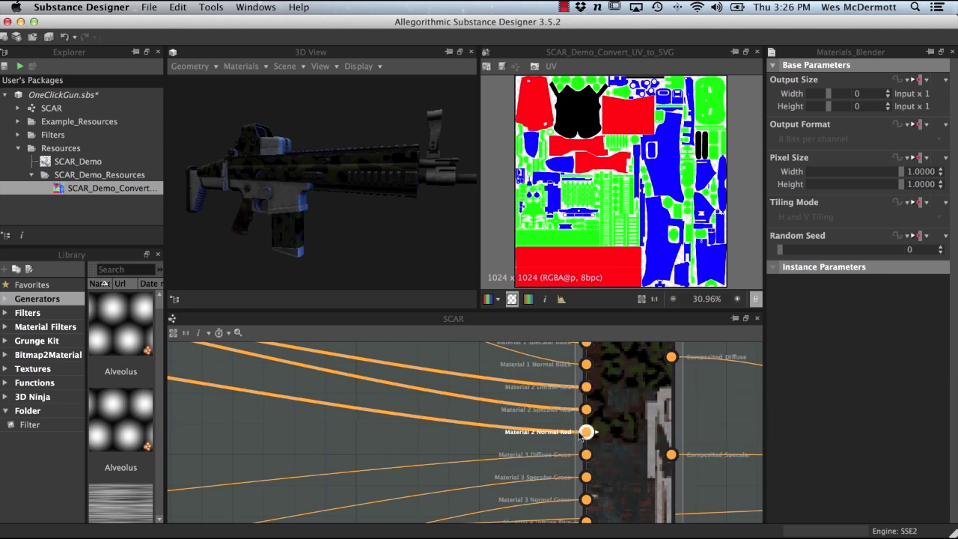
pyautogui.scroll(-5, 449, 439)
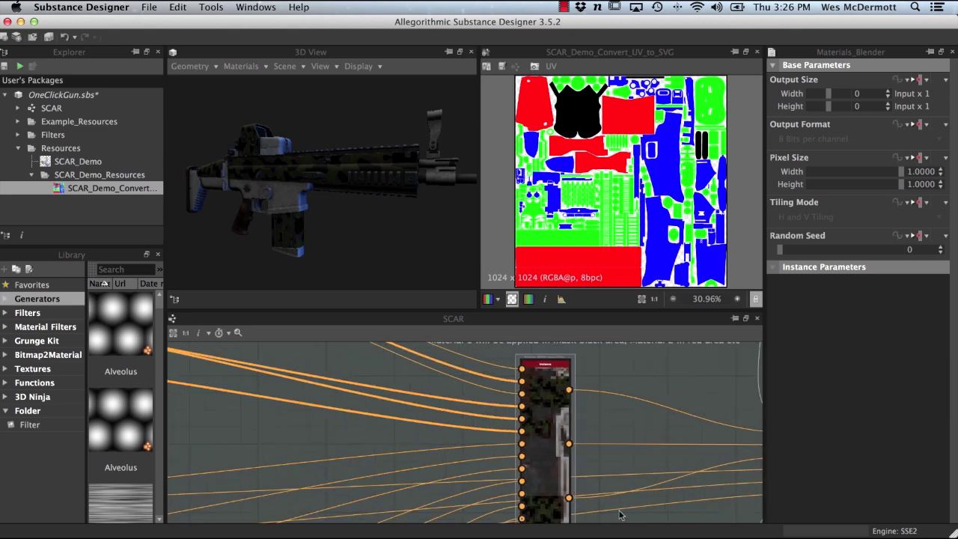
pyautogui.scroll(-1, 527, 447)
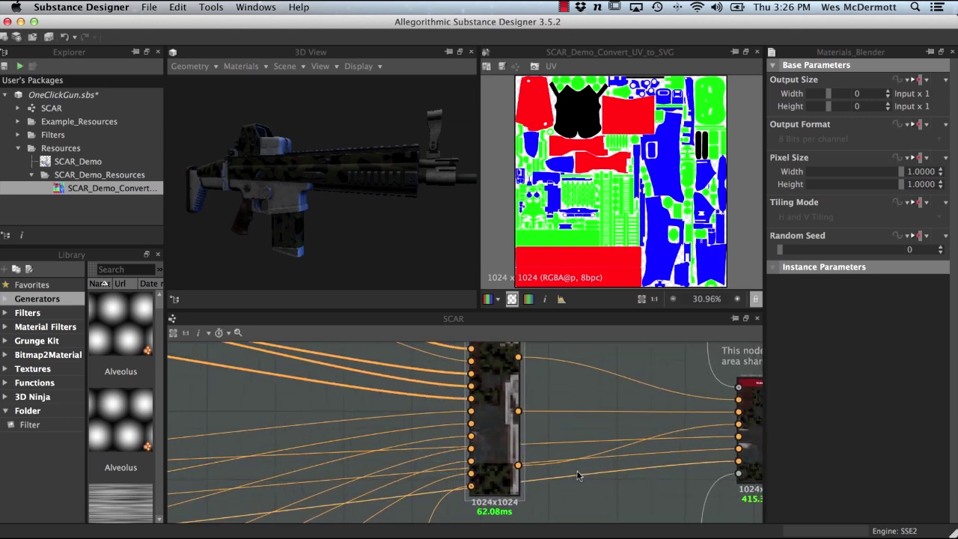
pyautogui.scroll(-3, 591, 395)
pyautogui.scroll(-2, 551, 419)
pyautogui.scroll(2, 566, 364)
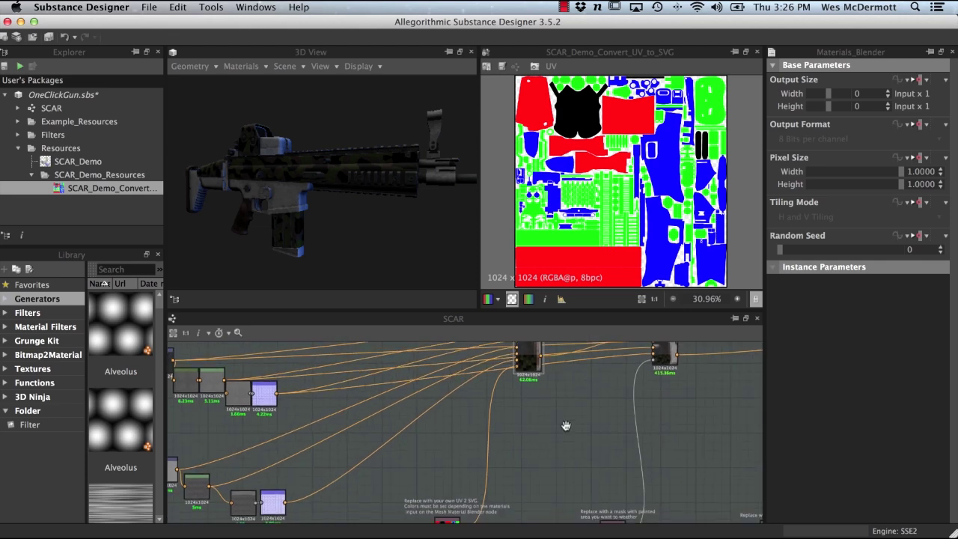
pyautogui.scroll(3, 513, 403)
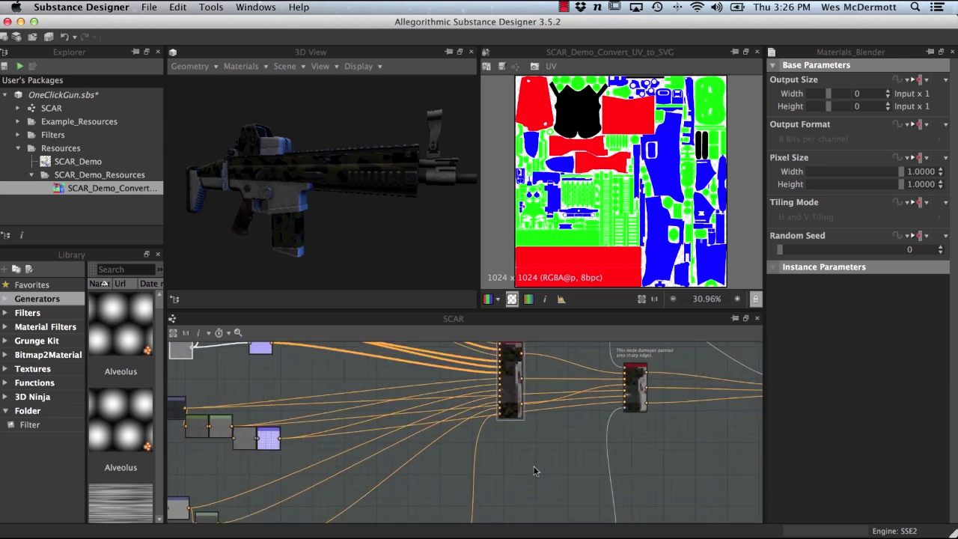
pyautogui.scroll(2, 533, 515)
pyautogui.scroll(1, 534, 408)
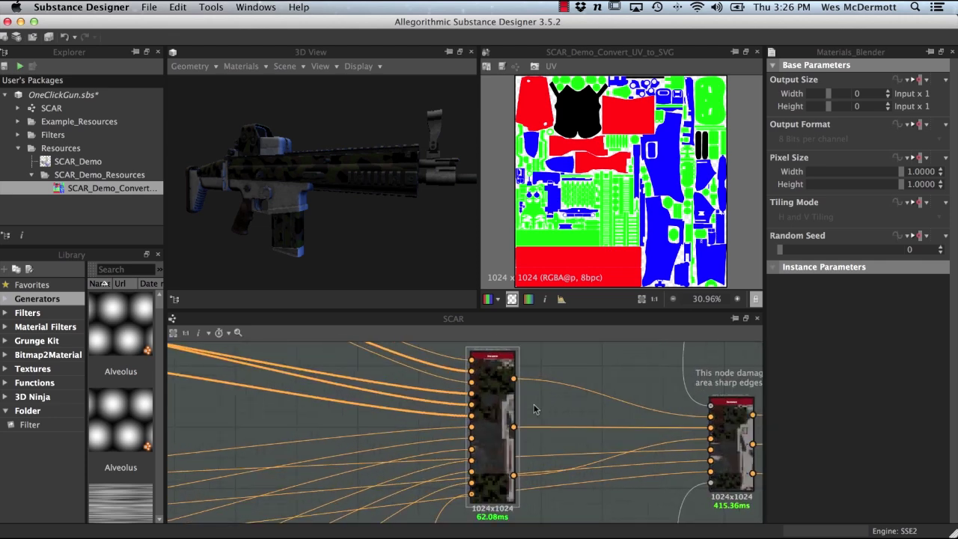